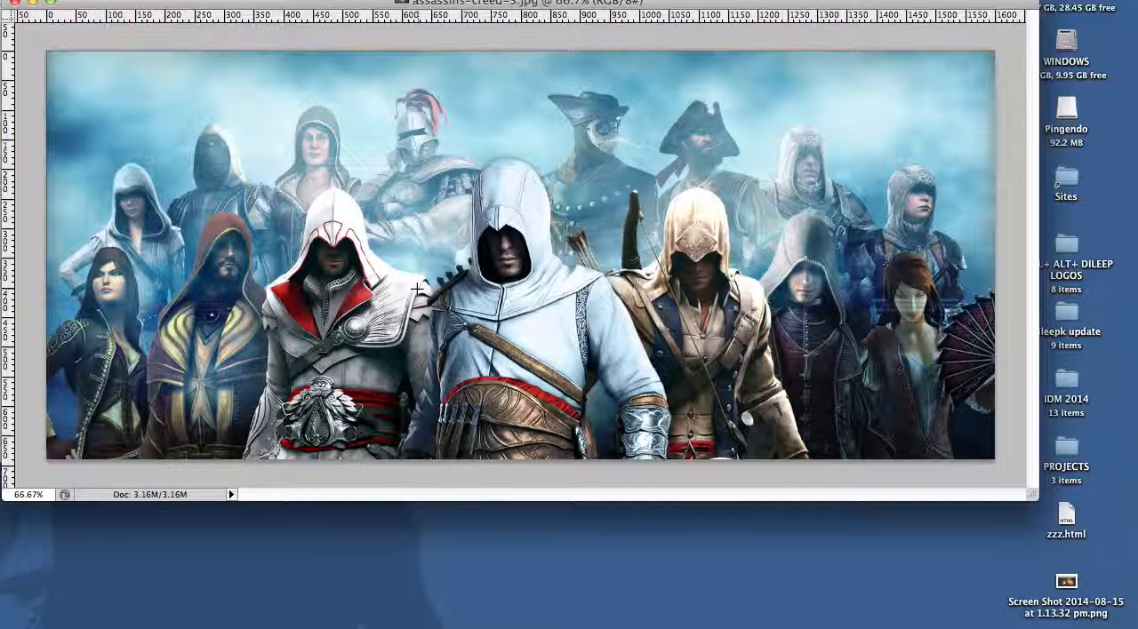
# Step: Duplicate the Background layer of assassins-creed-3.jpg
pyautogui.press('Tab')
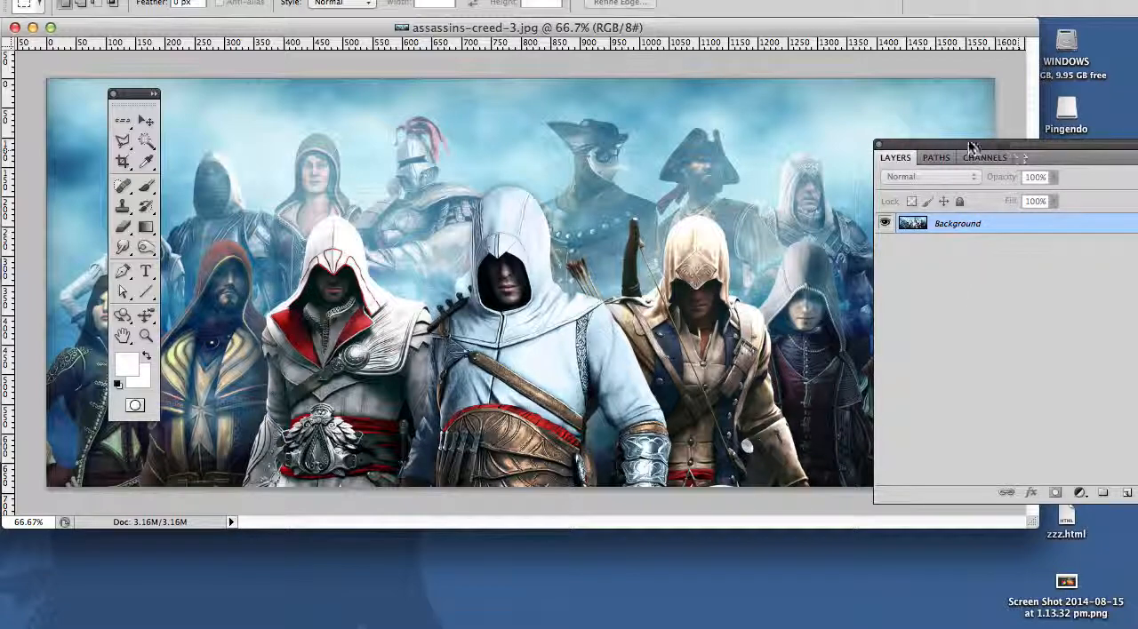
pyautogui.moveTo(931, 145); pyautogui.dragTo(772, 124)
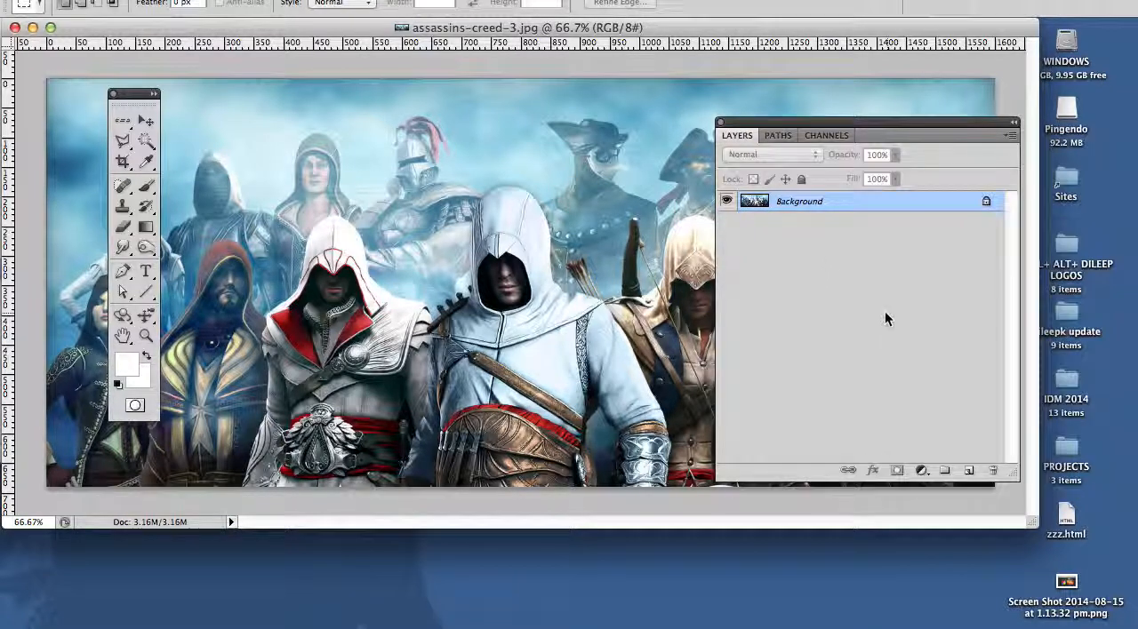
pyautogui.moveTo(794, 207); pyautogui.dragTo(968, 470)
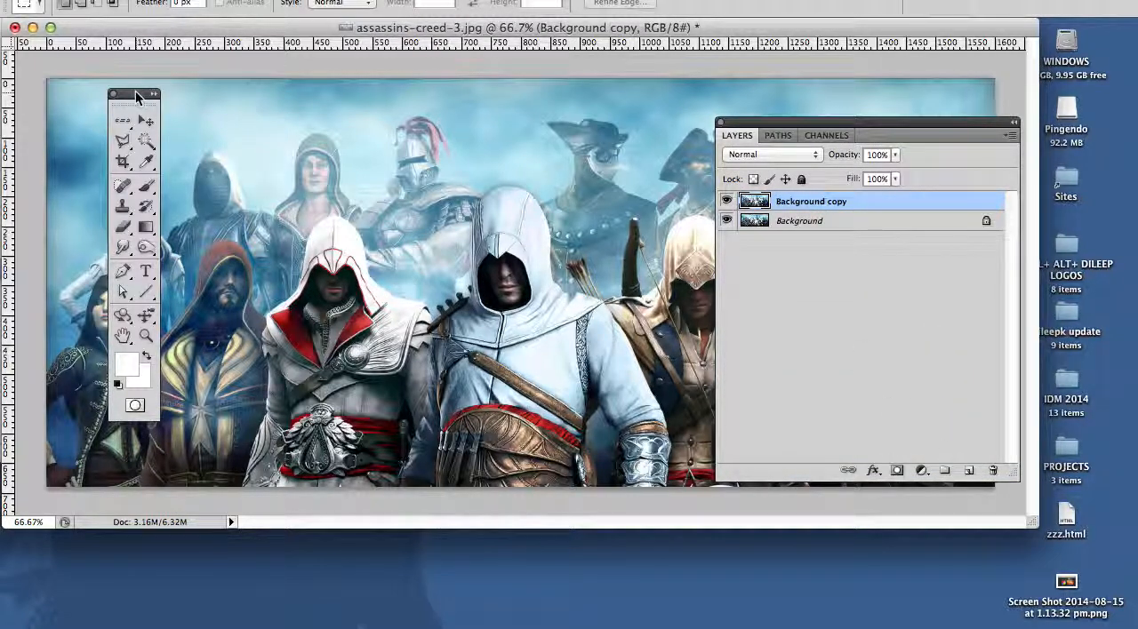
pyautogui.moveTo(136, 95); pyautogui.dragTo(130, 116)
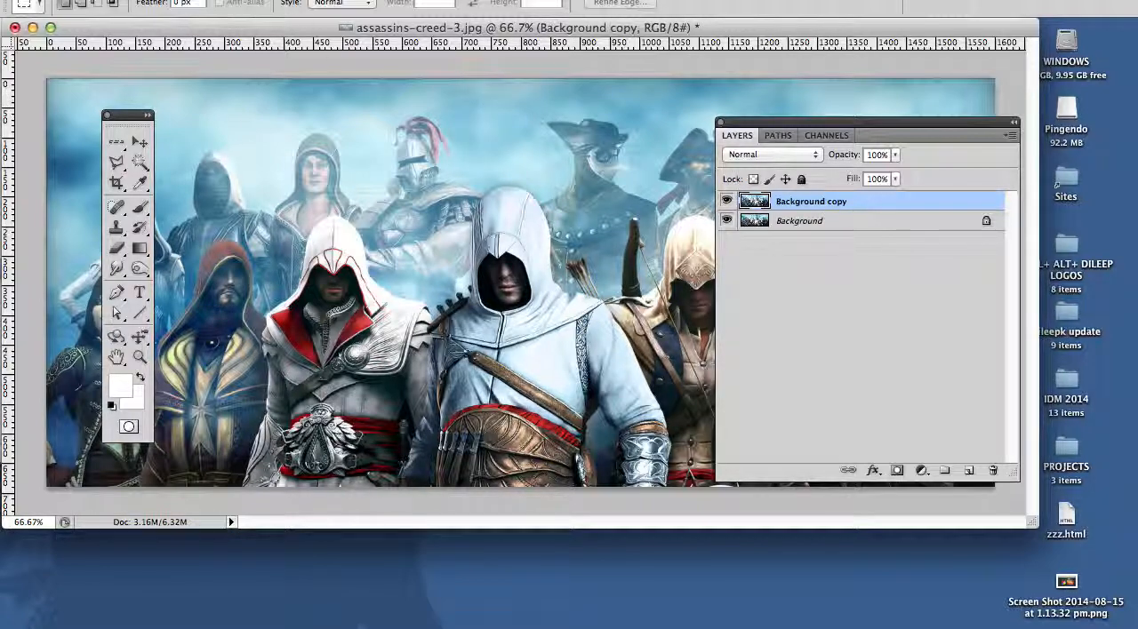
# Step: Apply a Hue/Saturation adjustment to the Background copy layer with saturation -100 and lightness +34
pyautogui.click(220, 0)
pyautogui.moveTo(251, 7)
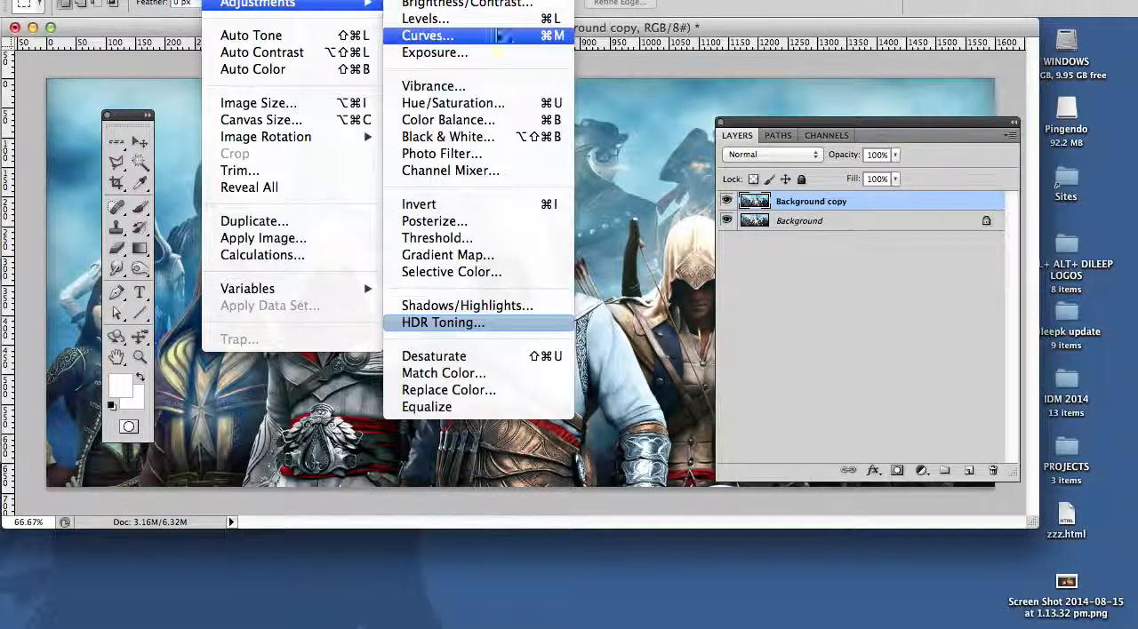
pyautogui.click(496, 104)
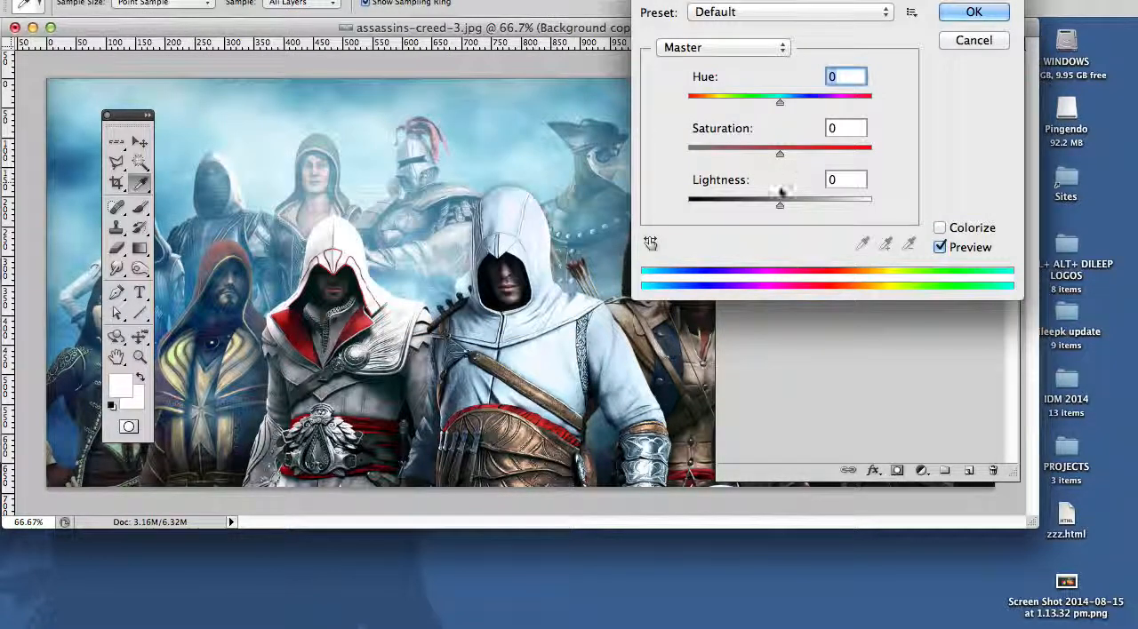
pyautogui.moveTo(777, 155); pyautogui.dragTo(687, 153)
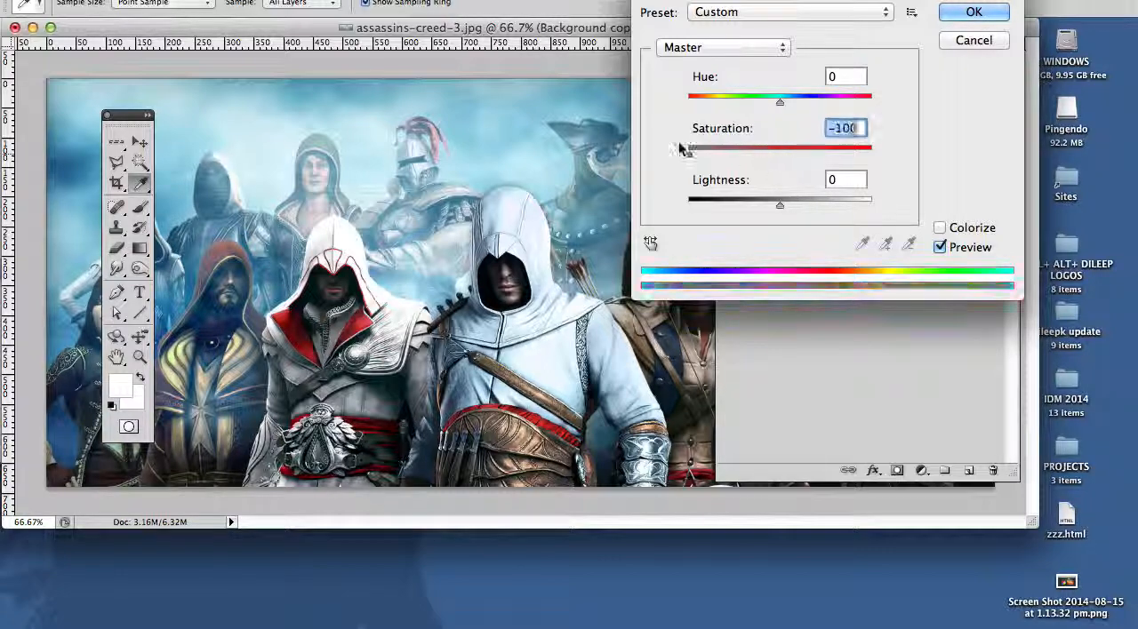
pyautogui.moveTo(779, 203); pyautogui.dragTo(810, 206)
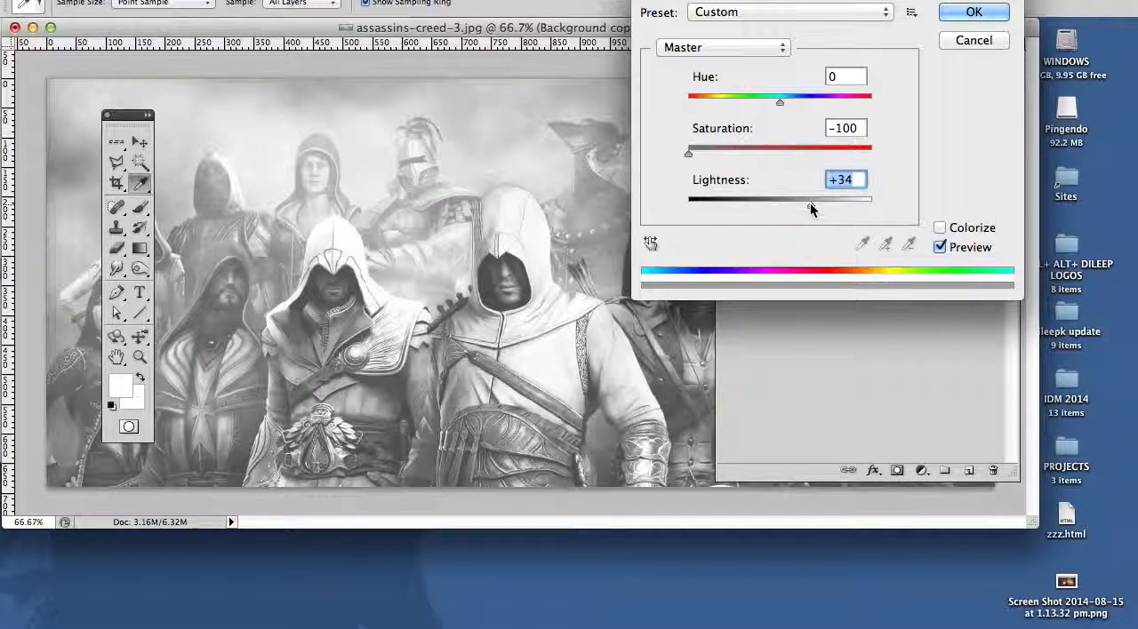
pyautogui.click(973, 12)
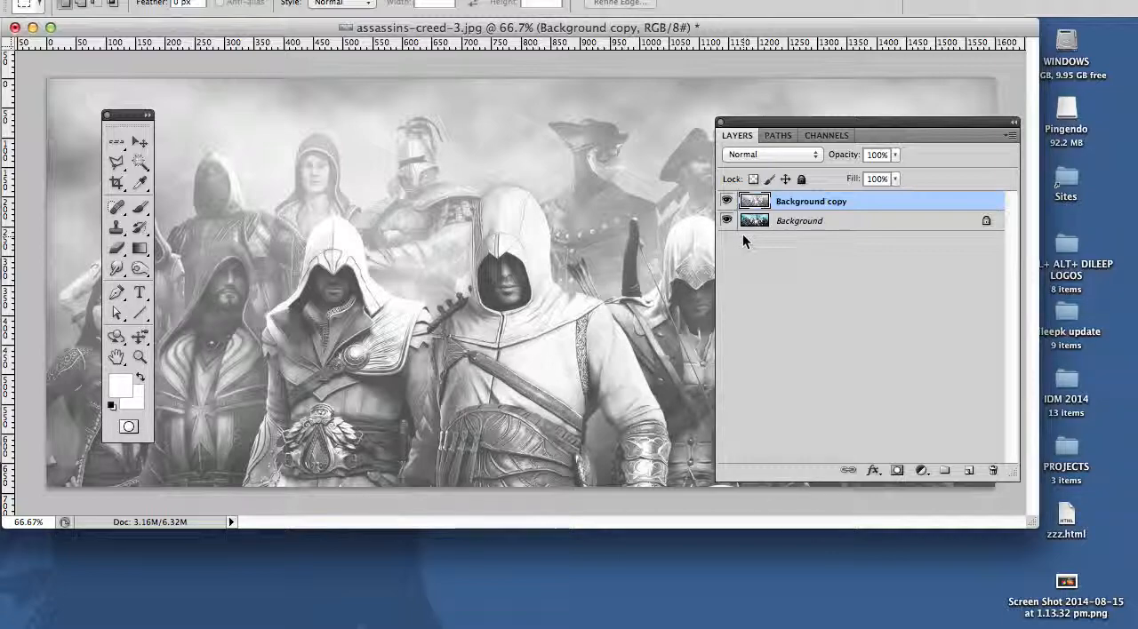
# Step: Convert the locked Background into a regular layer named Layer 0 and place the Background copy layer beneath it
pyautogui.click(802, 227)
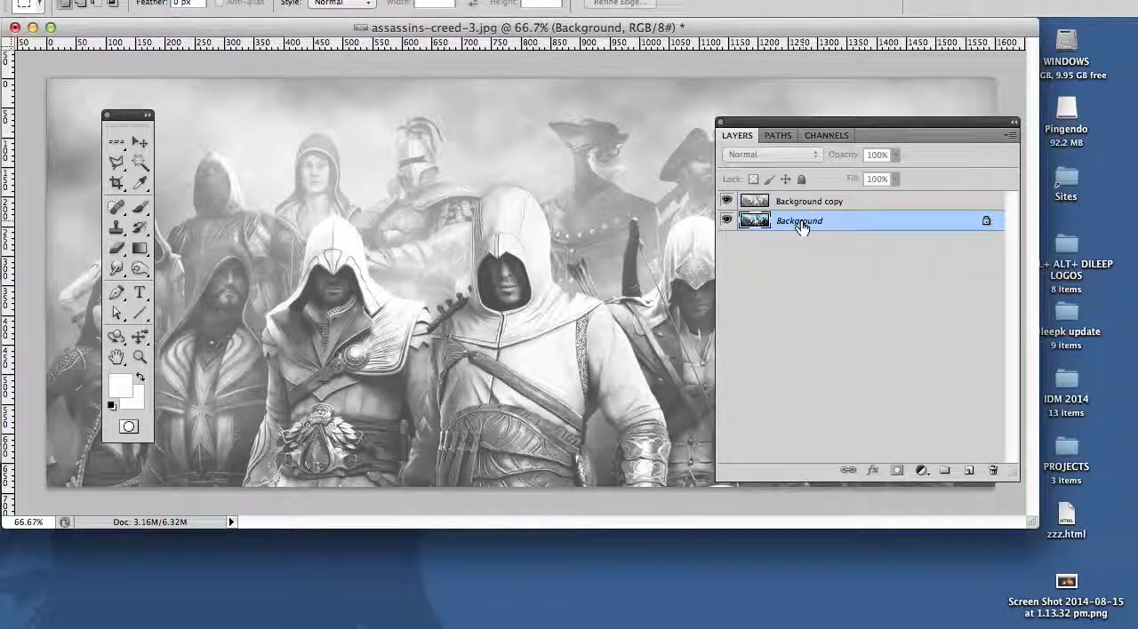
pyautogui.doubleClick(800, 224)
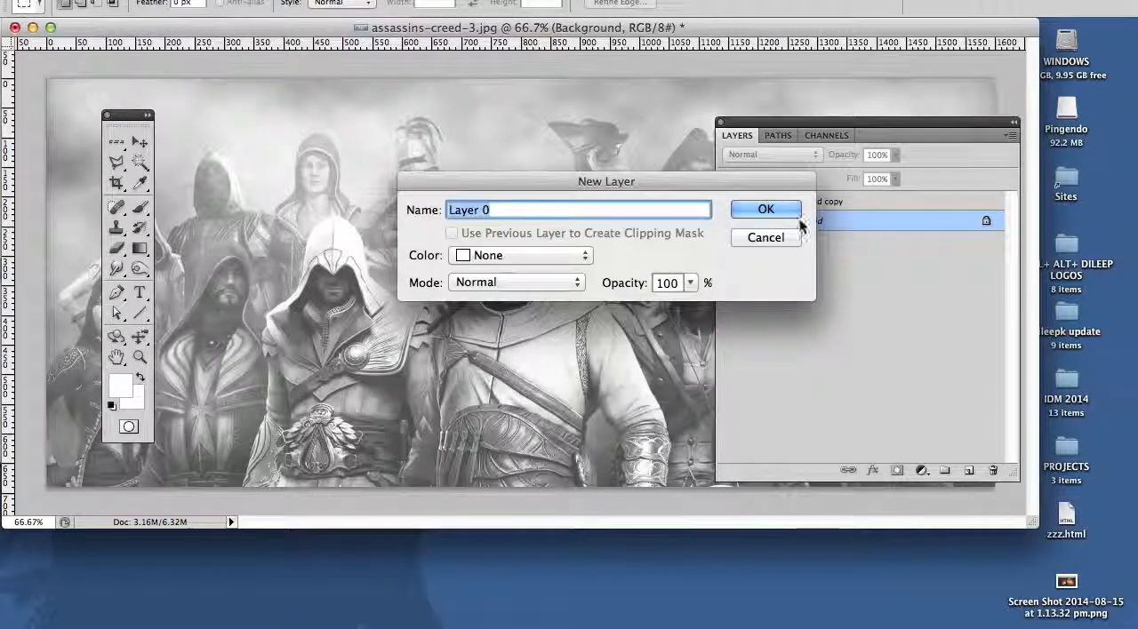
pyautogui.click(786, 217)
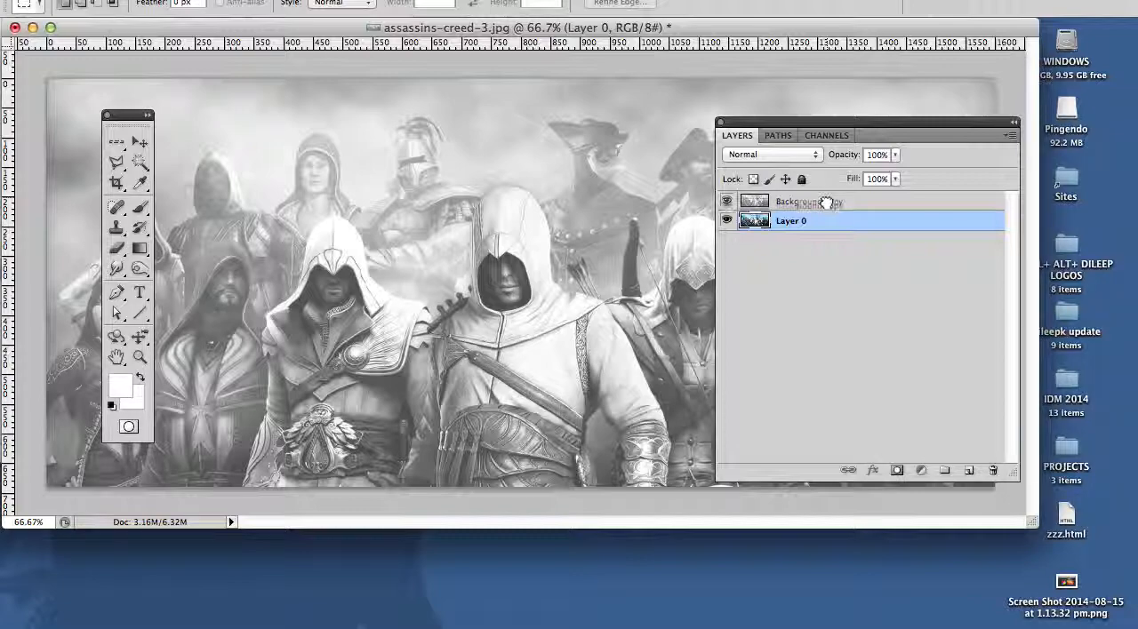
pyautogui.doubleClick(815, 202)
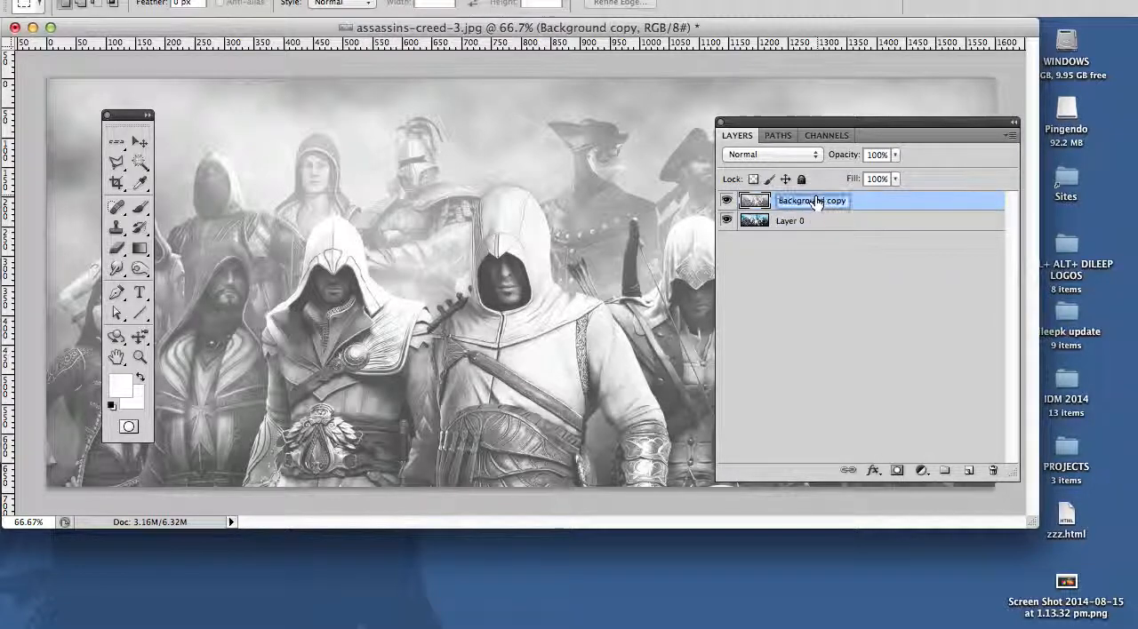
pyautogui.moveTo(745, 203); pyautogui.dragTo(749, 231)
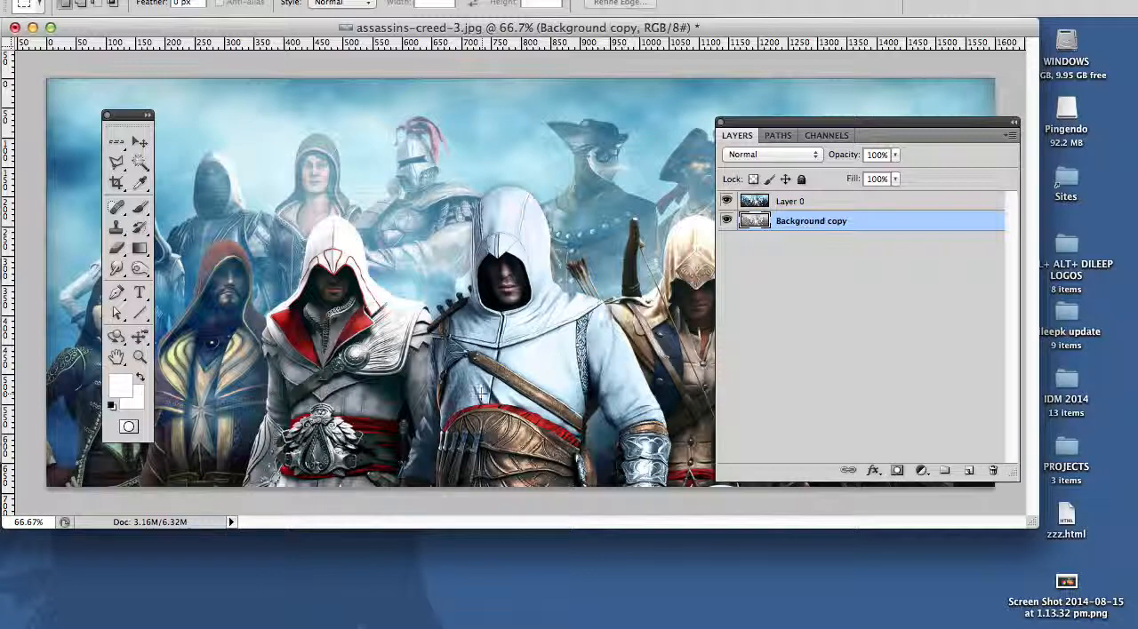
# Step: Add a layer mask to Layer 0 and paint black on it with a hard 250 px brush over the upper-left sky
pyautogui.click(814, 201)
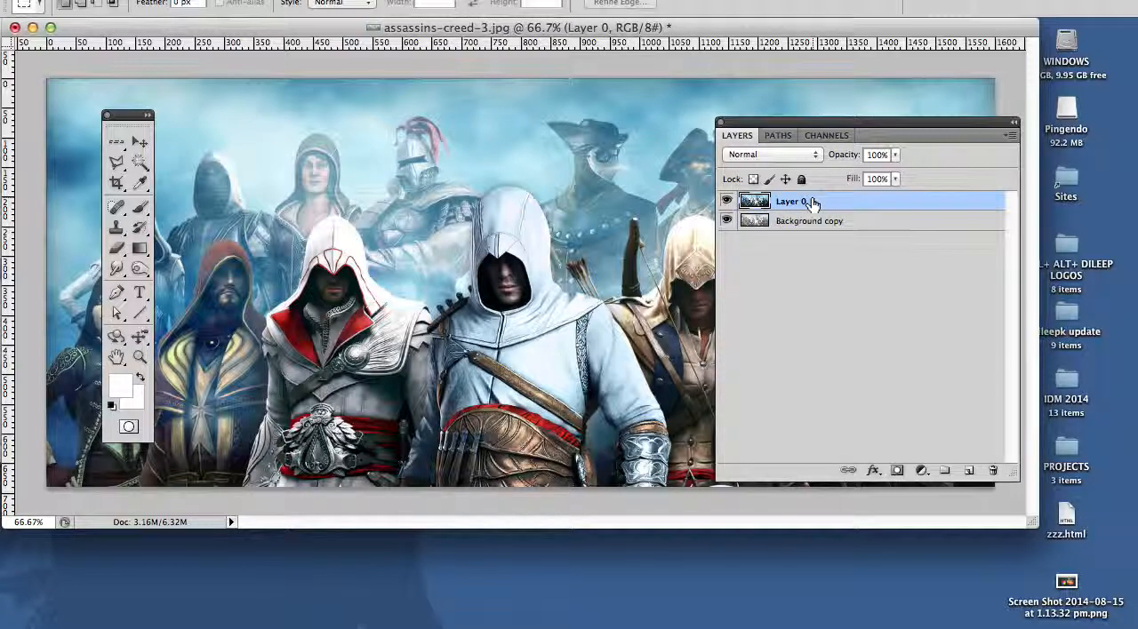
pyautogui.click(896, 471)
pyautogui.click(138, 210)
pyautogui.press('Tab')
pyautogui.press(']')
pyautogui.press(']')
pyautogui.press(']')
pyautogui.press(']')
pyautogui.press(']')
pyautogui.moveTo(101, 140); pyautogui.dragTo(98, 191)
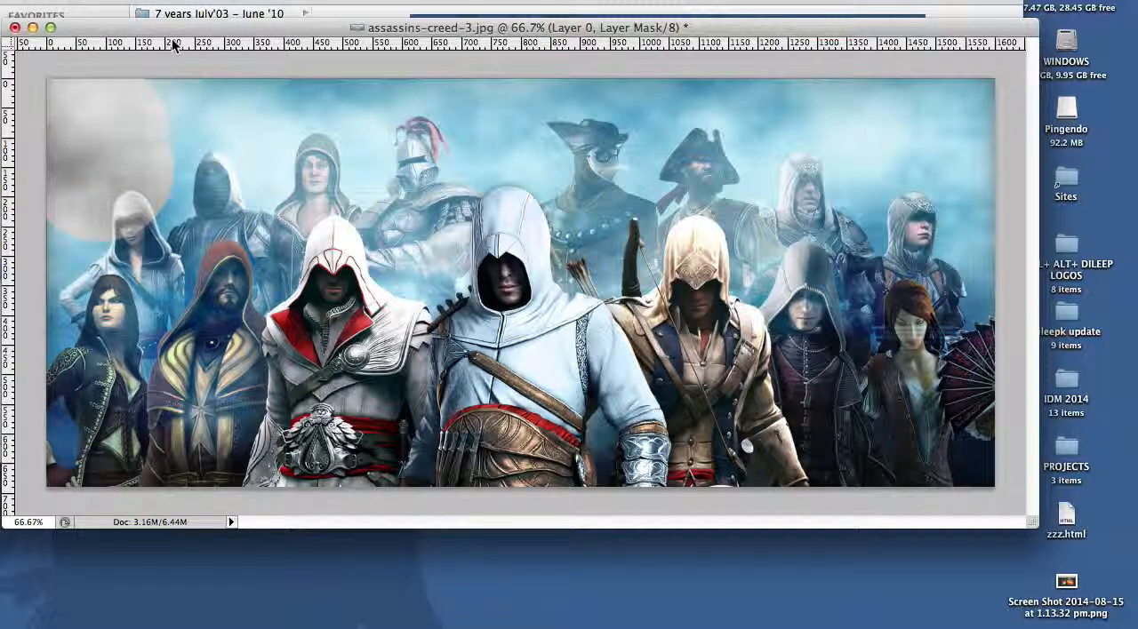
# Step: With a soft round brush, mask out the colour of the sky and figures left of and around the red-and-white hooded assassin
pyautogui.press('Tab')
pyautogui.click(86, 5)
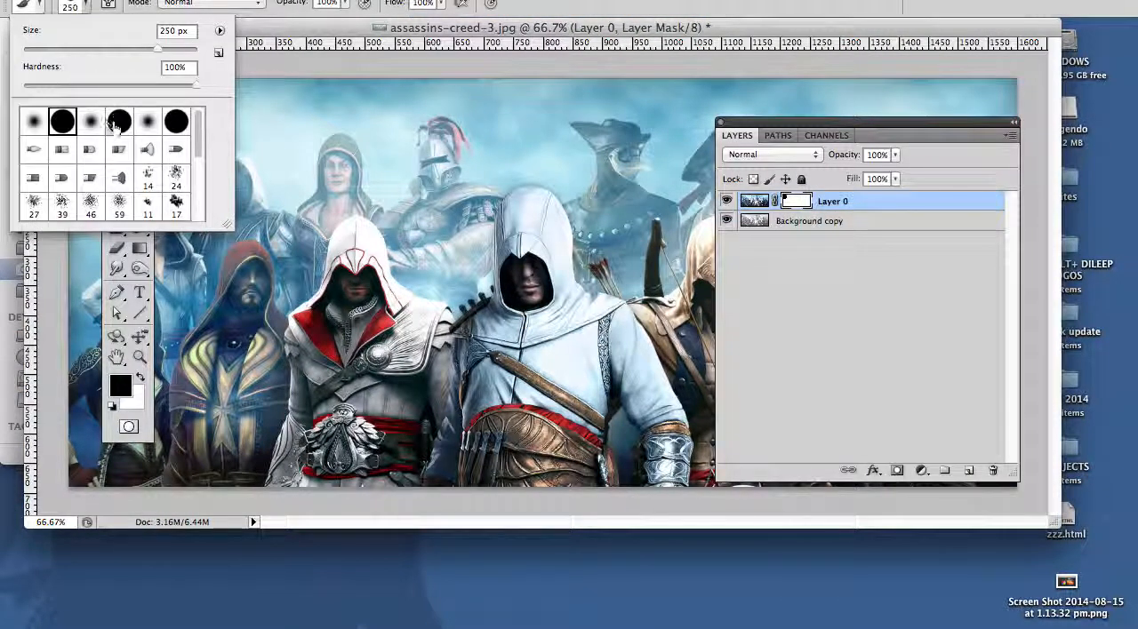
pyautogui.doubleClick(147, 122)
pyautogui.press('Tab')
pyautogui.moveTo(255, 139)
pyautogui.mouseDown()
pyautogui.moveTo(219, 151)
pyautogui.moveTo(209, 218)
pyautogui.moveTo(183, 255)
pyautogui.moveTo(170, 125)
pyautogui.moveTo(116, 223)
pyautogui.moveTo(138, 267)
pyautogui.moveTo(174, 276)
pyautogui.moveTo(206, 242)
pyautogui.moveTo(214, 427)
pyautogui.moveTo(98, 431)
pyautogui.moveTo(132, 181)
pyautogui.moveTo(214, 167)
pyautogui.moveTo(262, 226)
pyautogui.moveTo(258, 251)
pyautogui.moveTo(269, 104)
pyautogui.moveTo(300, 119)
pyautogui.moveTo(444, 100)
pyautogui.moveTo(423, 126)
pyautogui.moveTo(454, 187)
pyautogui.moveTo(454, 218)
pyautogui.moveTo(498, 268)
pyautogui.moveTo(438, 234)
pyautogui.moveTo(416, 157)
pyautogui.moveTo(470, 228)
pyautogui.moveTo(406, 248)
pyautogui.moveTo(457, 274)
pyautogui.mouseUp()
pyautogui.press('[')
pyautogui.press('[')
pyautogui.press('[')
pyautogui.press('[')
pyautogui.press('[')
pyautogui.press('[')
pyautogui.moveTo(336, 185)
pyautogui.mouseDown()
pyautogui.moveTo(355, 183)
pyautogui.moveTo(298, 285)
pyautogui.mouseUp()
# Step: Toggle layer visibility to check the painted mask on Layer 0 against the grayscale layer
pyautogui.press('Tab')
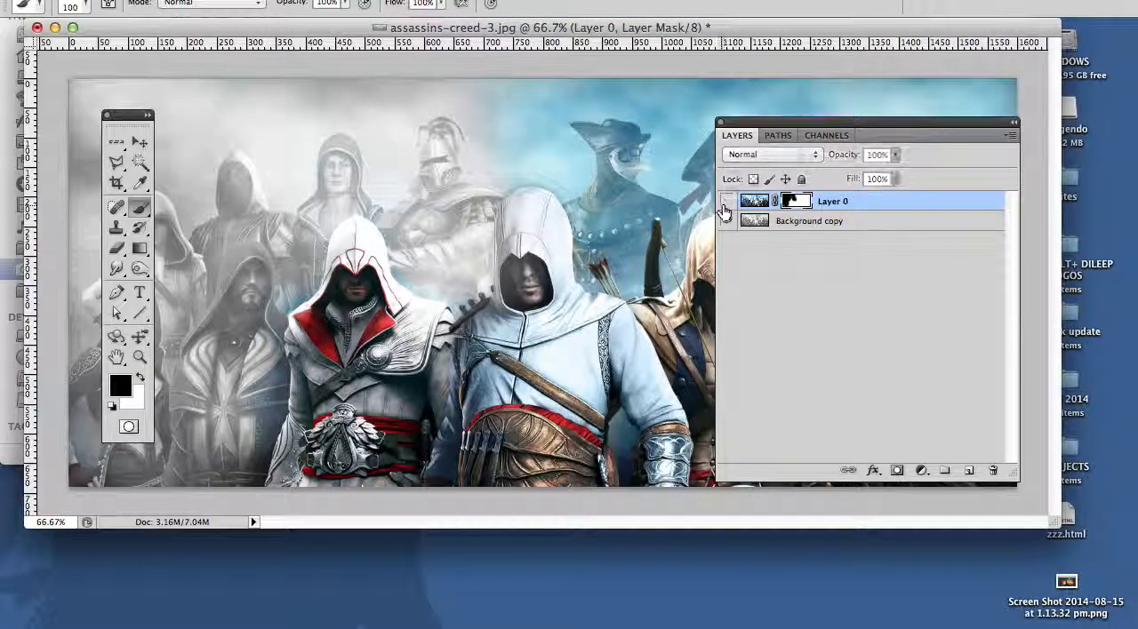
pyautogui.click(725, 204)
pyautogui.click(725, 204)
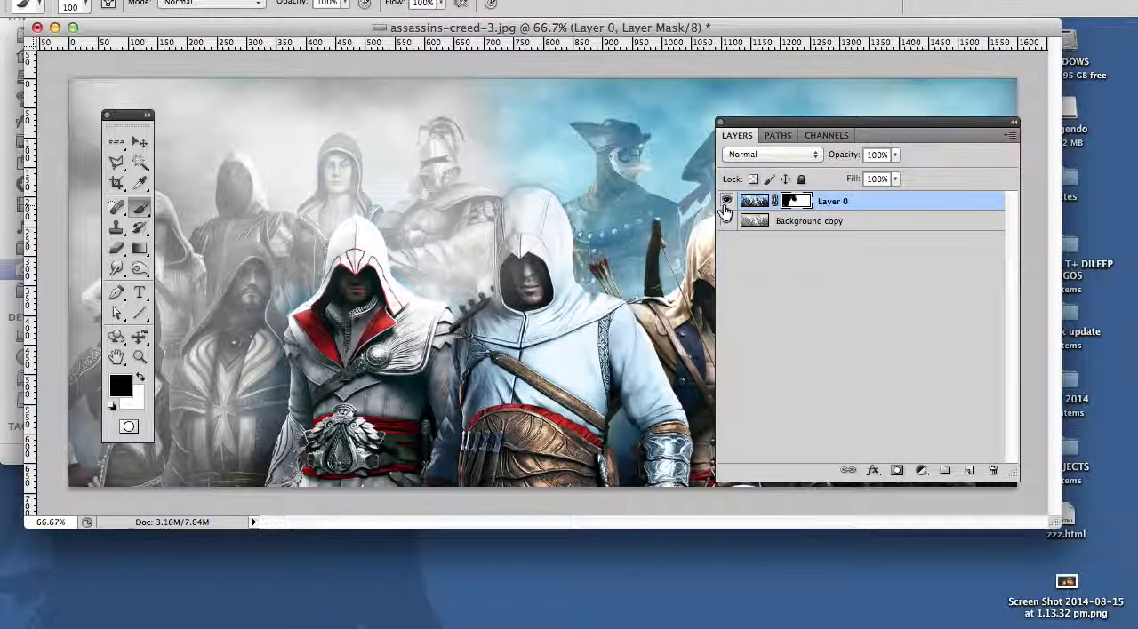
pyautogui.moveTo(794, 202); pyautogui.dragTo(786, 217)
# Step: Paint black on Layer 0's mask over the central and right-hand figures, leaving only the red-and-white hooded assassin in colour
pyautogui.press('Tab')
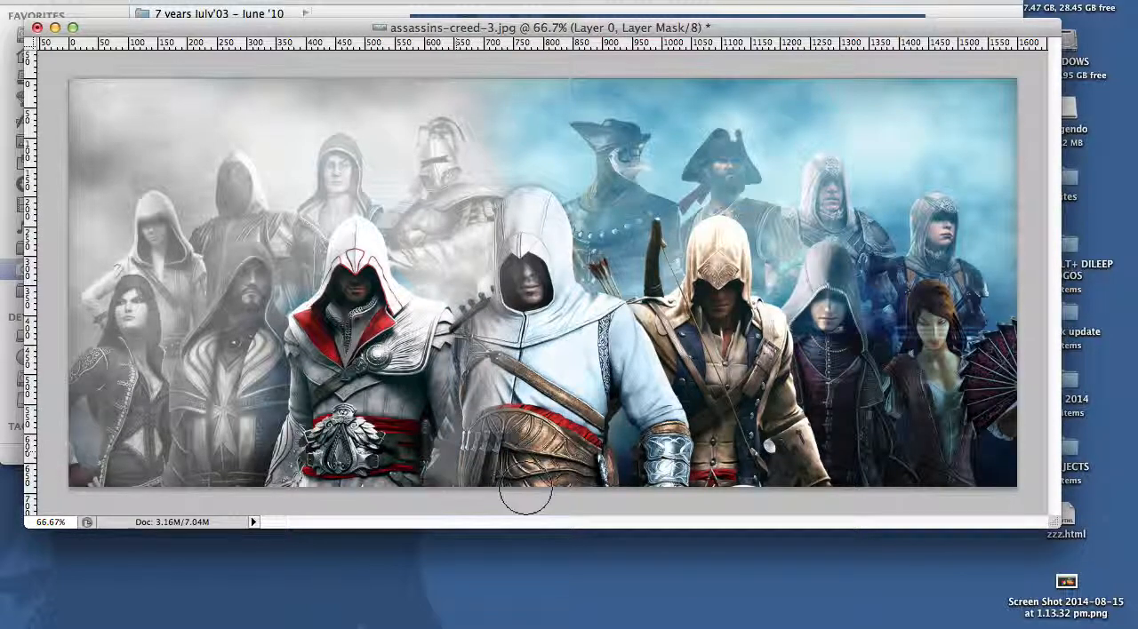
pyautogui.moveTo(533, 269)
pyautogui.mouseDown()
pyautogui.moveTo(535, 107)
pyautogui.moveTo(583, 134)
pyautogui.moveTo(721, 400)
pyautogui.moveTo(599, 229)
pyautogui.moveTo(621, 220)
pyautogui.moveTo(610, 102)
pyautogui.moveTo(987, 267)
pyautogui.moveTo(831, 451)
pyautogui.moveTo(737, 204)
pyautogui.moveTo(622, 480)
pyautogui.moveTo(587, 426)
pyautogui.mouseUp()
pyautogui.moveTo(594, 489)
pyautogui.mouseDown()
pyautogui.moveTo(565, 457)
pyautogui.moveTo(587, 469)
pyautogui.moveTo(621, 462)
pyautogui.moveTo(536, 353)
pyautogui.mouseUp()
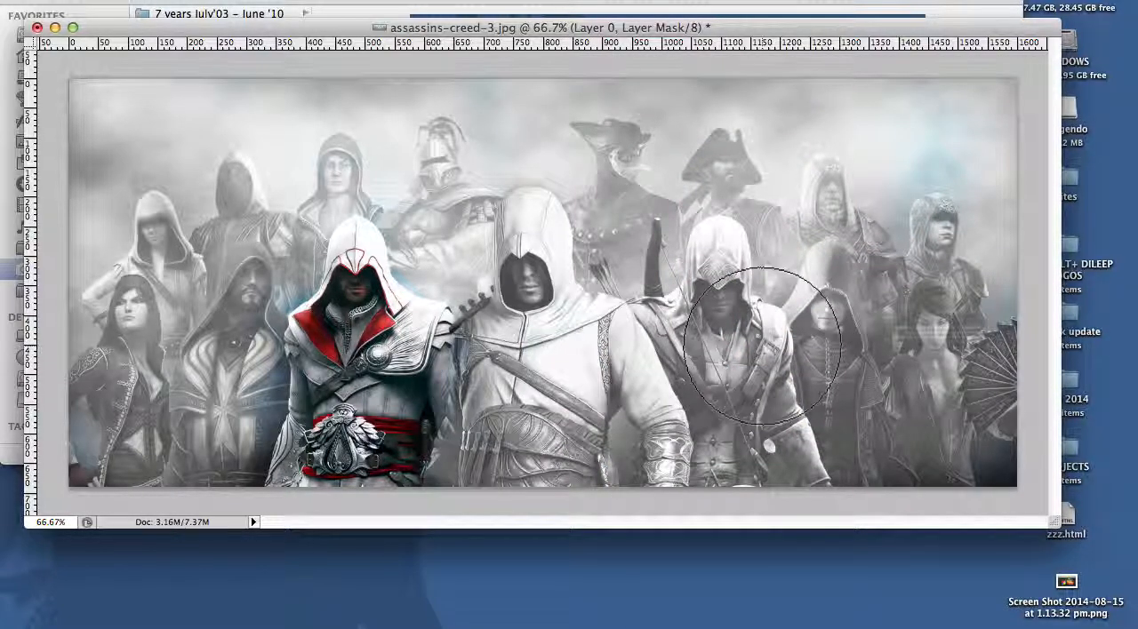
pyautogui.press('Tab')
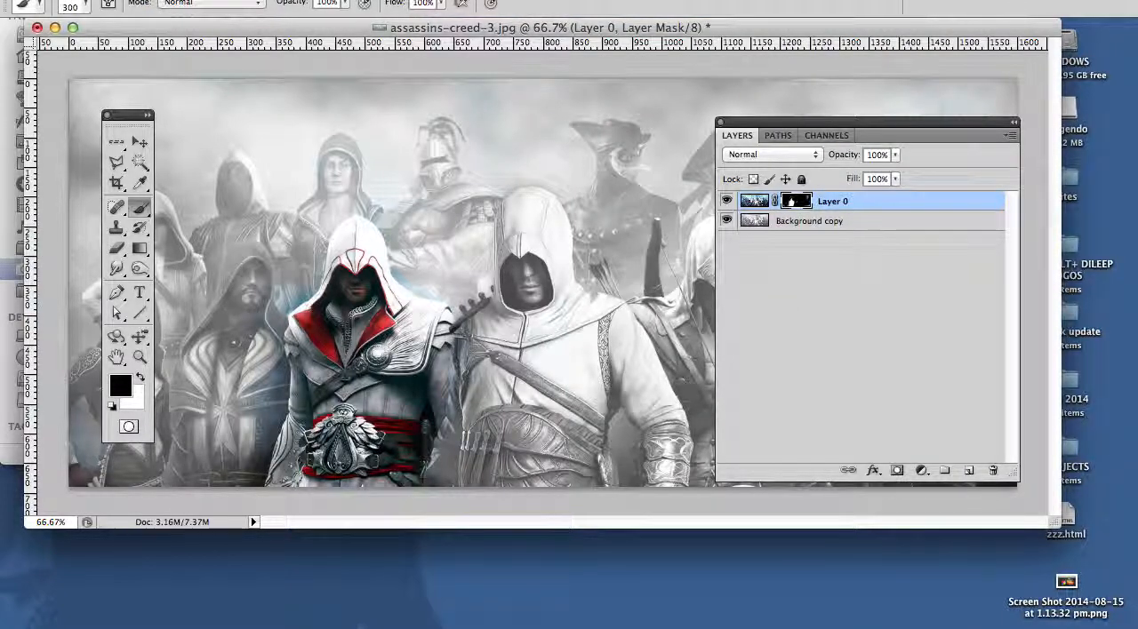
# Step: Open fire-flame-on-black-background.jpg from the Stamp_Colchange_clip folder and accept the pixel aspect ratio notice
pyautogui.click(140, 1)
pyautogui.click(164, 1)
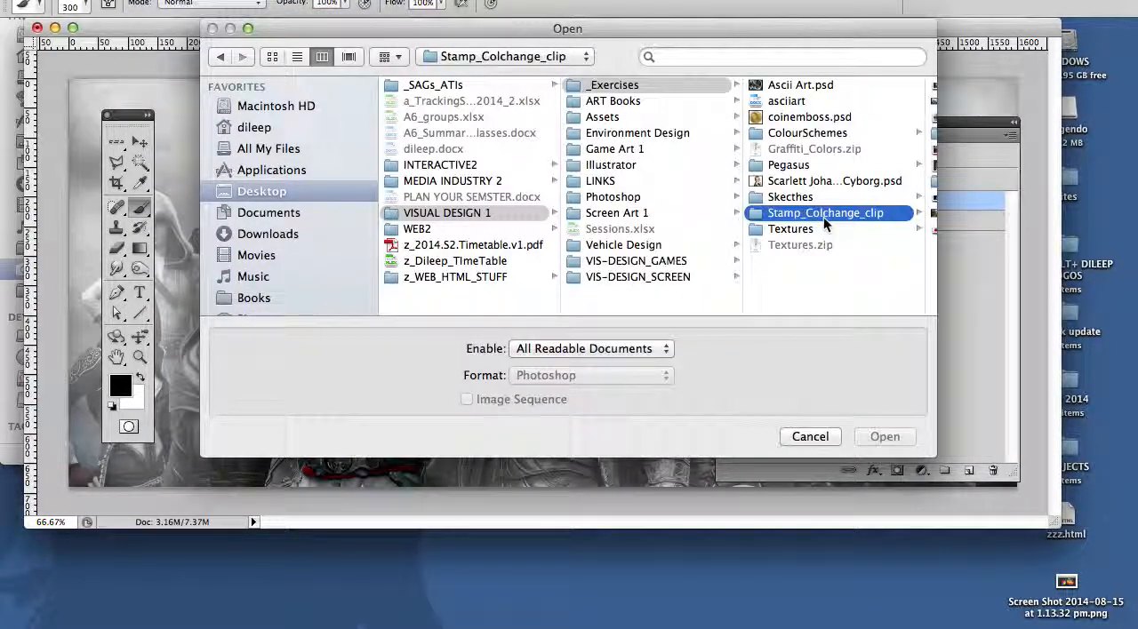
pyautogui.click(823, 217)
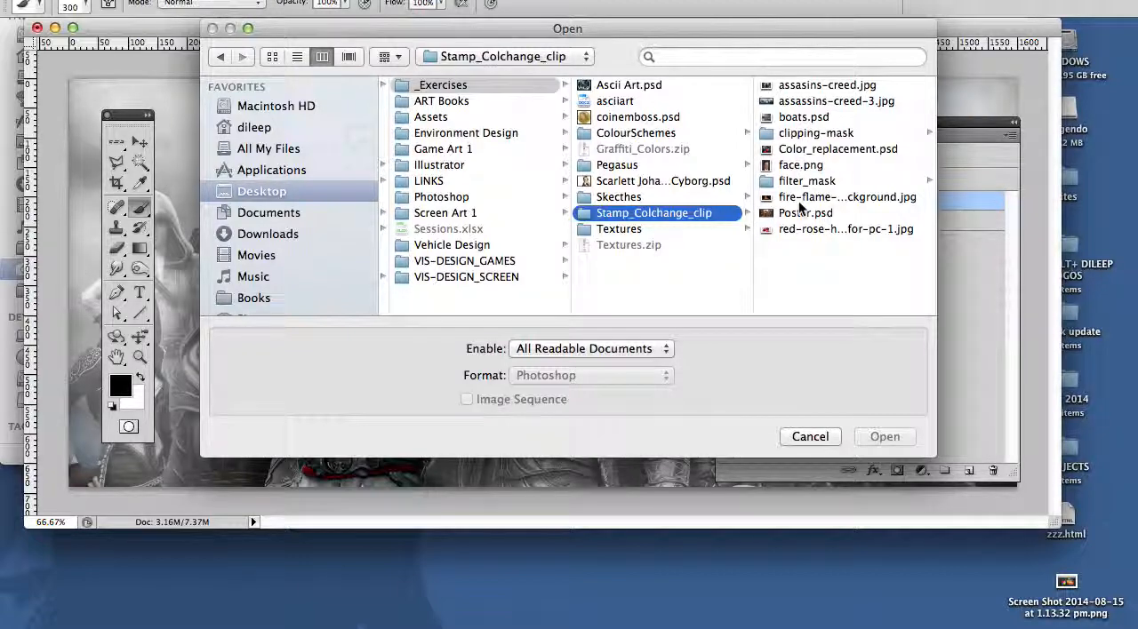
pyautogui.doubleClick(800, 199)
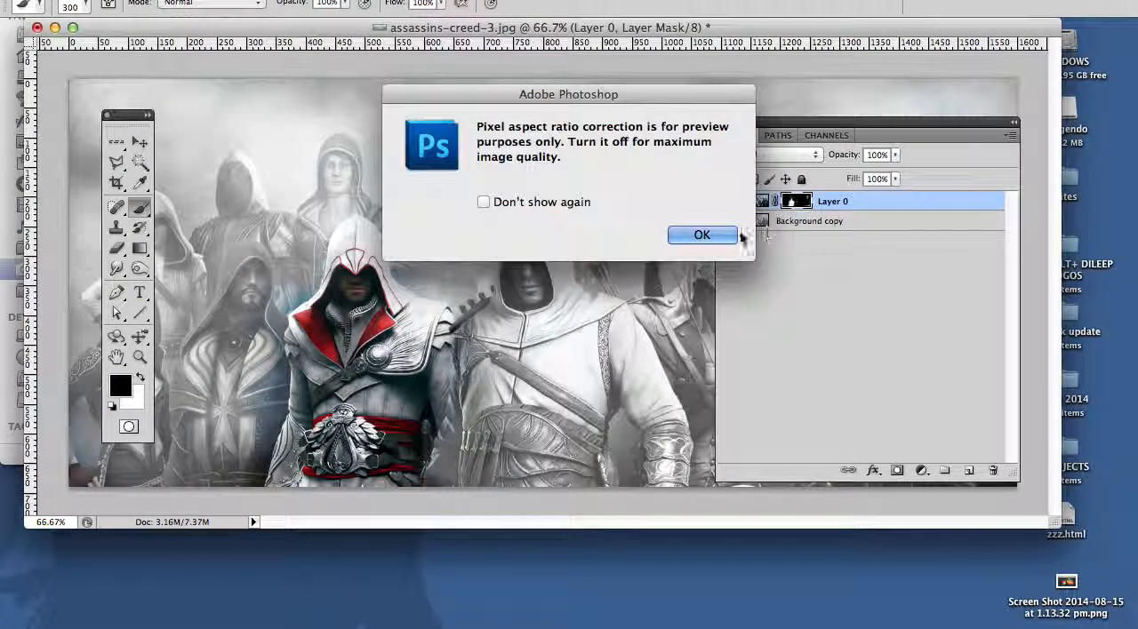
pyautogui.click(702, 234)
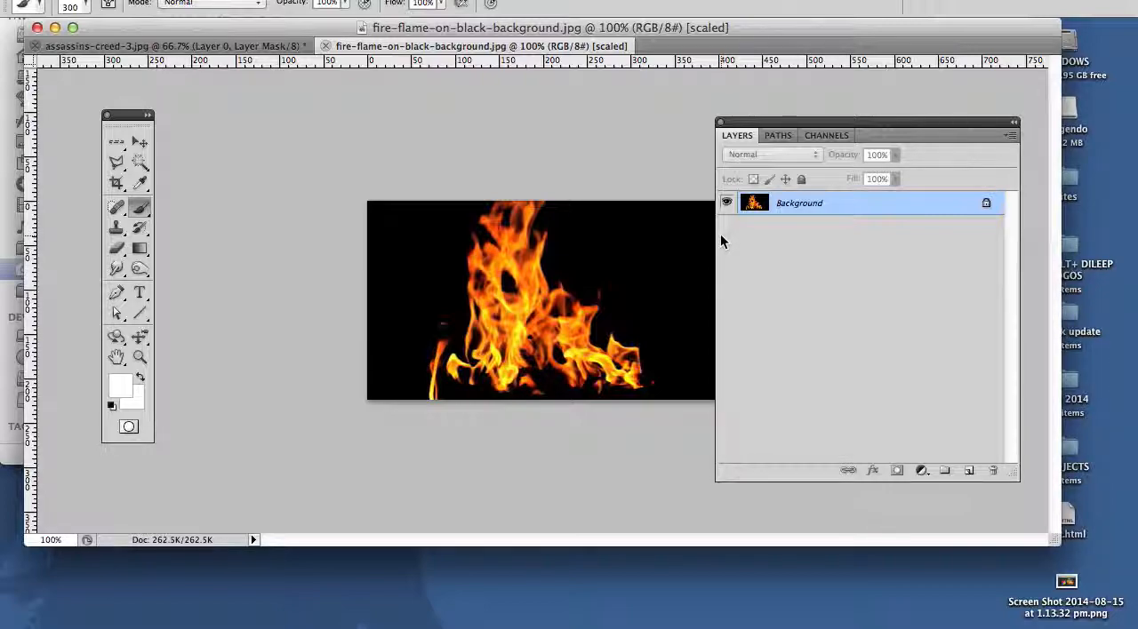
# Step: Copy the whole flame image and paste it into assassins-creed-3.jpg as a new layer
pyautogui.press('super+a')
pyautogui.click(191, 47)
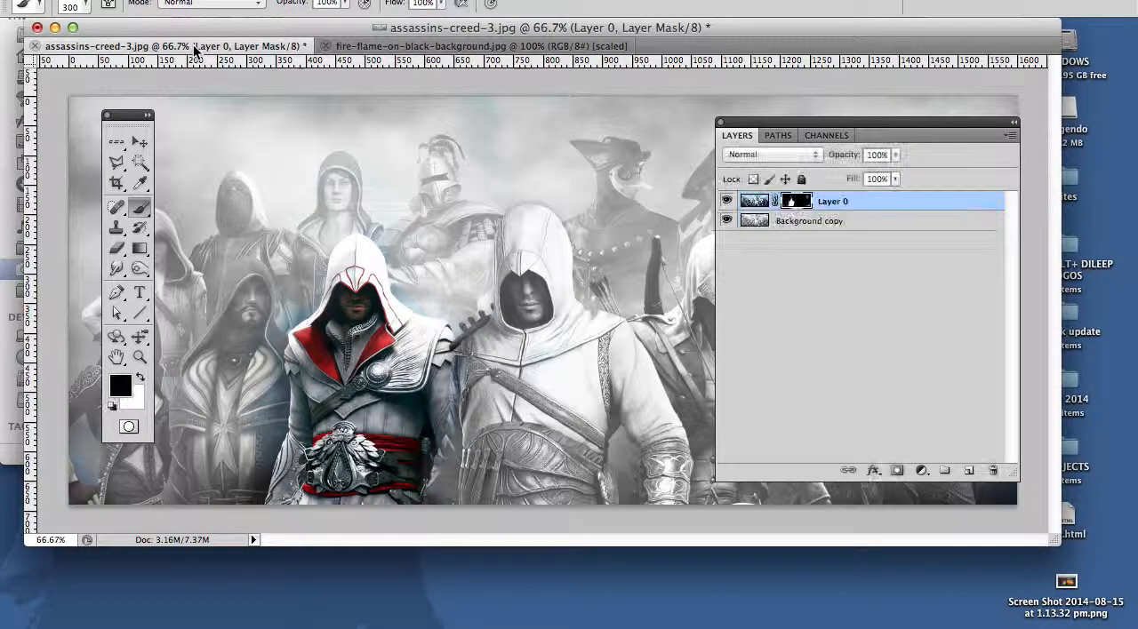
pyautogui.press('super+v')
# Step: Scale the pasted flame layer proportionally to 275.5% and position it over the lower centre of the image
pyautogui.press('super+t')
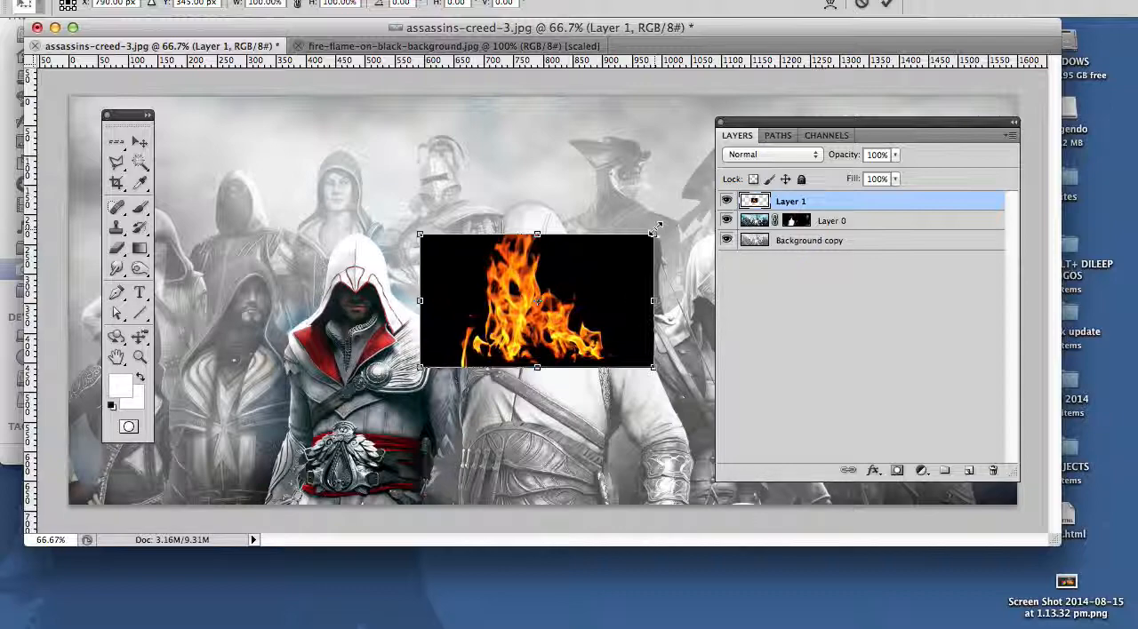
pyautogui.moveTo(655, 229); pyautogui.dragTo(822, 55)
pyautogui.moveTo(585, 311); pyautogui.dragTo(622, 360)
pyautogui.press('Tab')
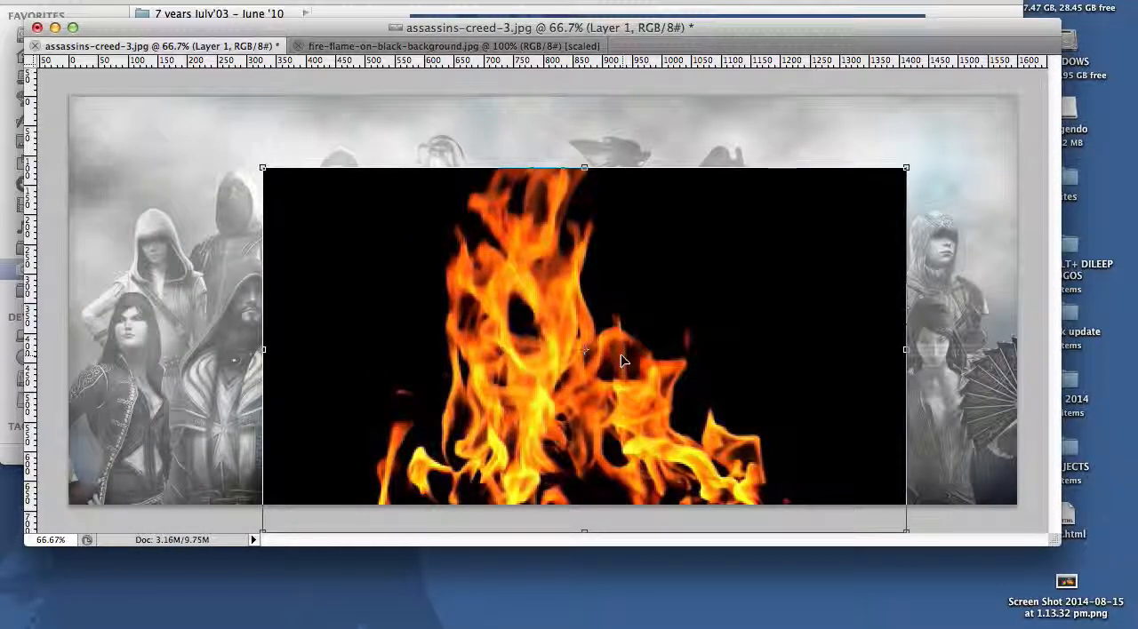
pyautogui.press('Tab')
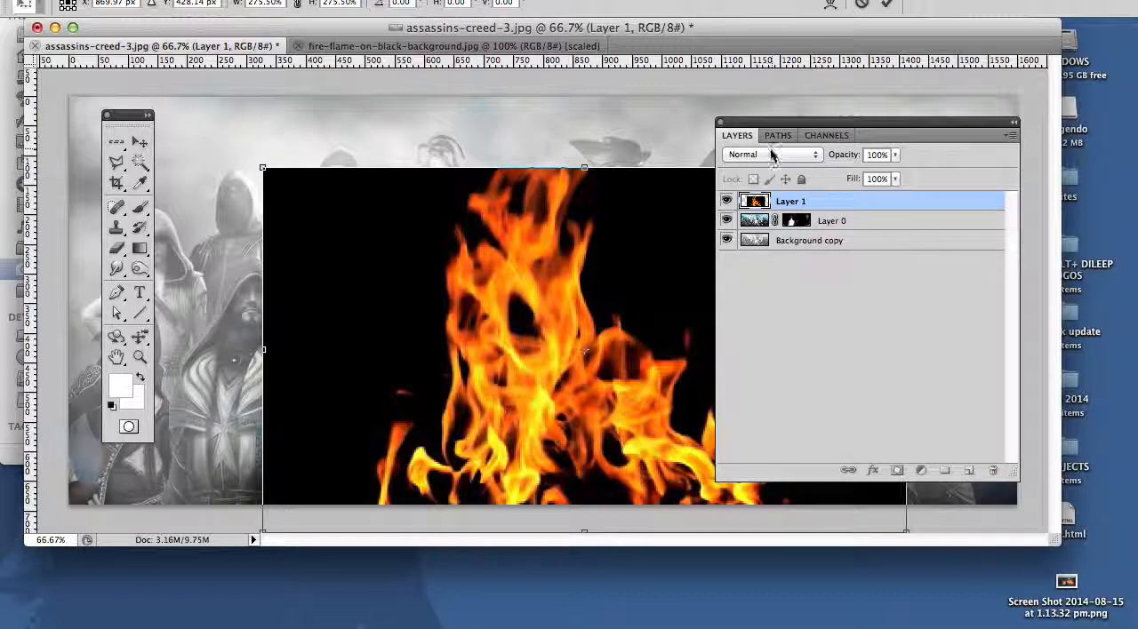
# Step: Set the flame layer's blend mode to Screen, shift it right over the central white-robed assassin and apply the transformation
pyautogui.click(771, 154)
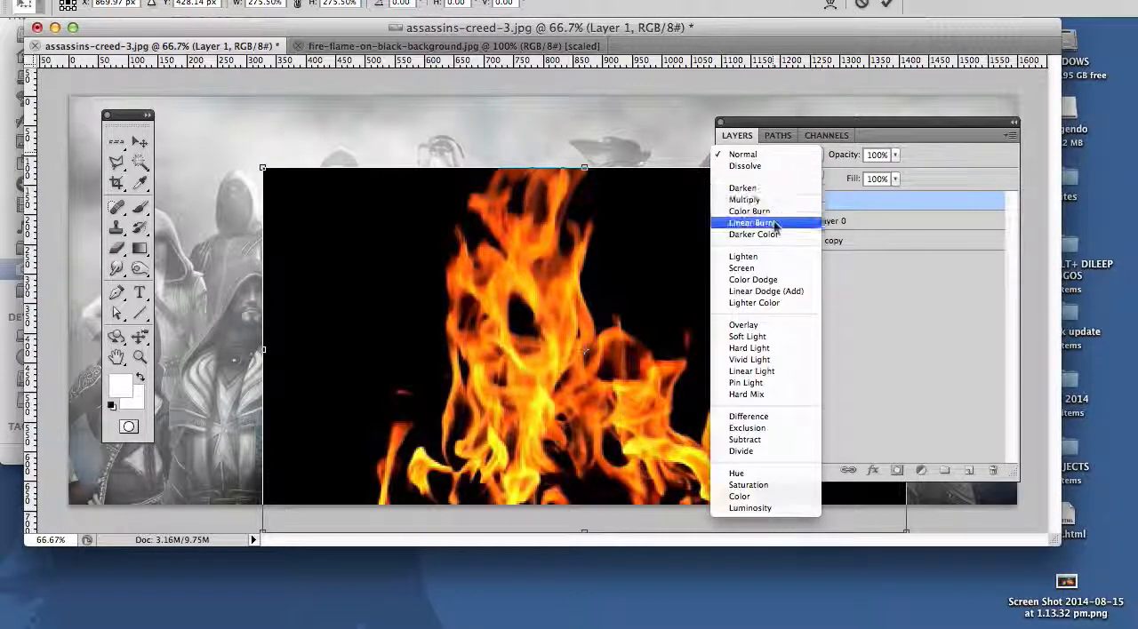
pyautogui.click(784, 268)
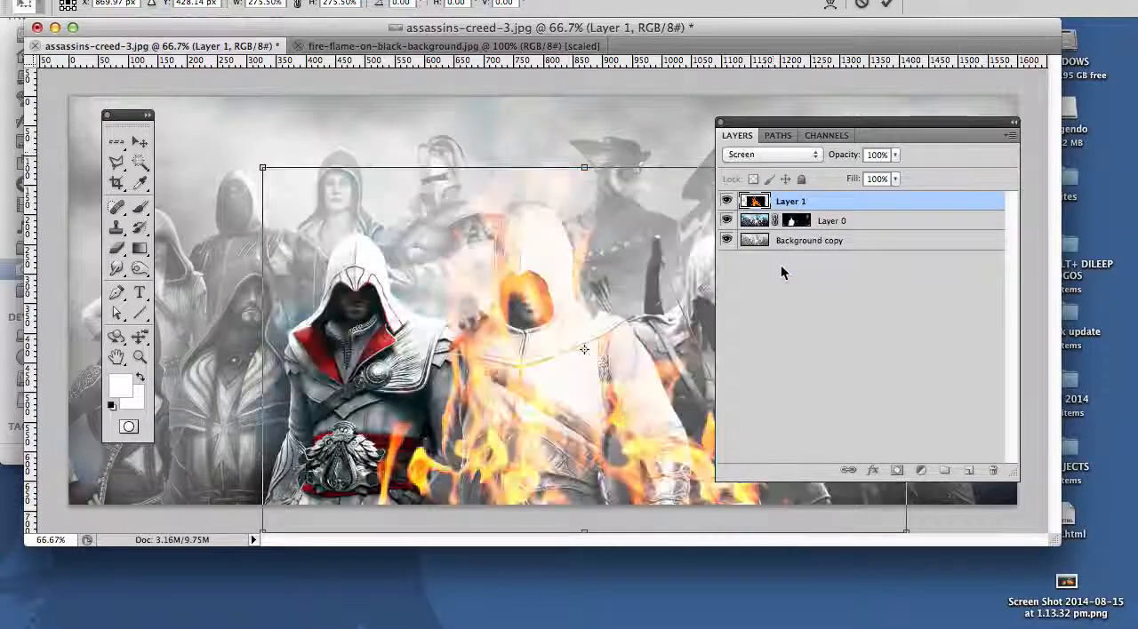
pyautogui.moveTo(564, 386); pyautogui.dragTo(639, 455)
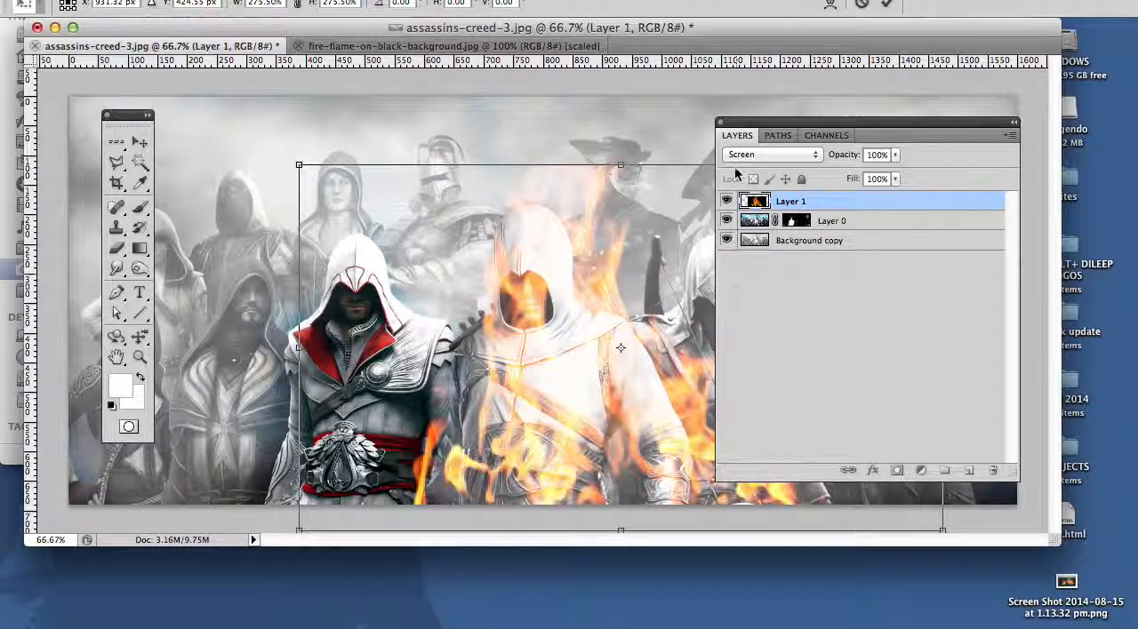
pyautogui.press('Tab')
pyautogui.press('b')
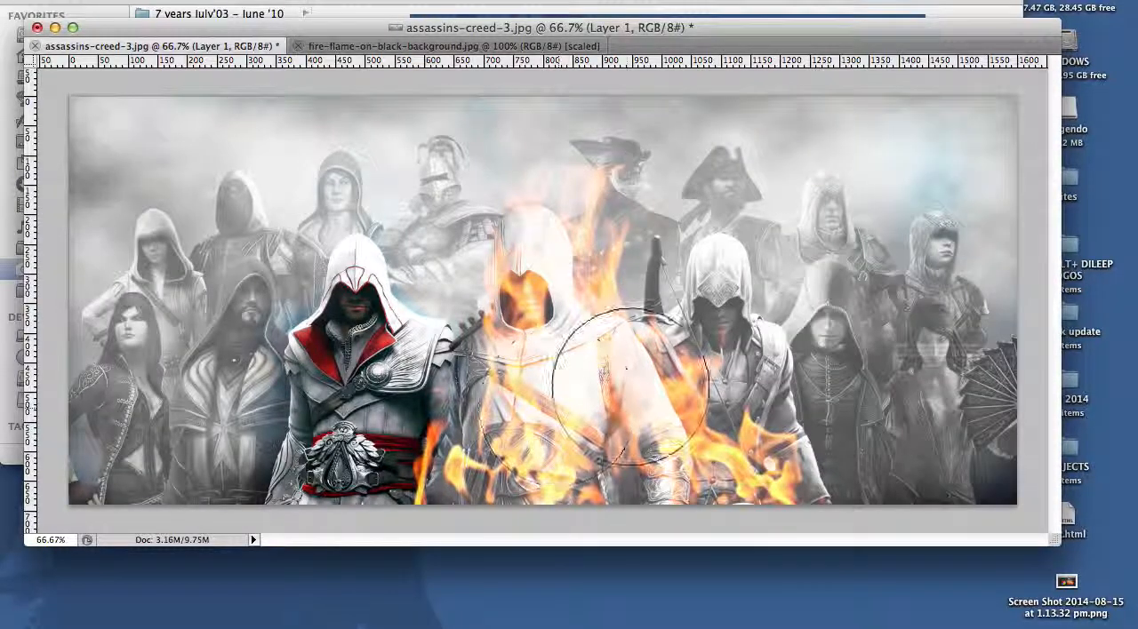
# Step: Duplicate the flame layer, Layer 1
pyautogui.press('Tab')
pyautogui.moveTo(760, 204)
pyautogui.mouseDown()
pyautogui.moveTo(763, 250)
pyautogui.moveTo(782, 253)
pyautogui.moveTo(764, 461)
pyautogui.moveTo(969, 470)
pyautogui.mouseUp()
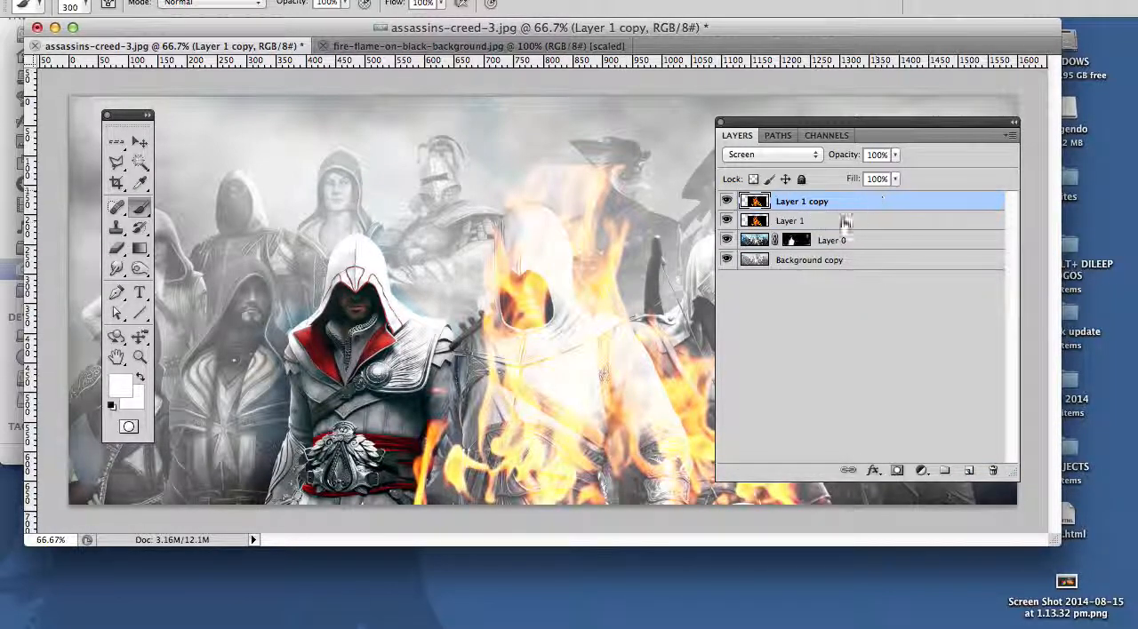
# Step: Merge the duplicated flame layer down into Layer 1 and shift the merged flames slightly right and down
pyautogui.press('super+e')
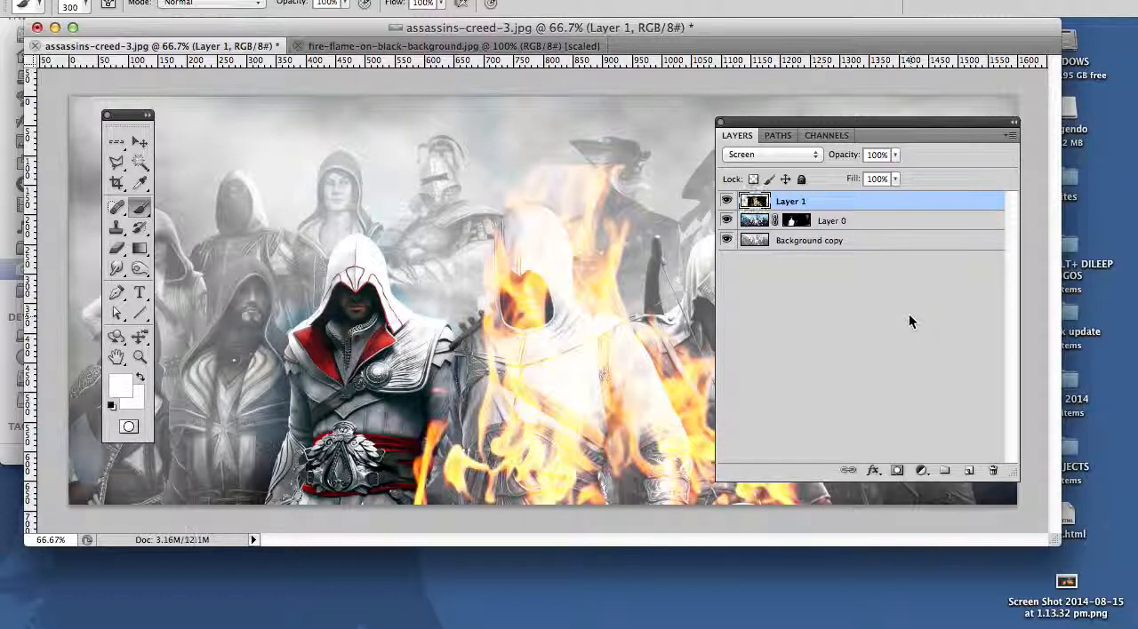
pyautogui.press('v')
pyautogui.moveTo(562, 427); pyautogui.dragTo(593, 449)
pyautogui.press('Tab')
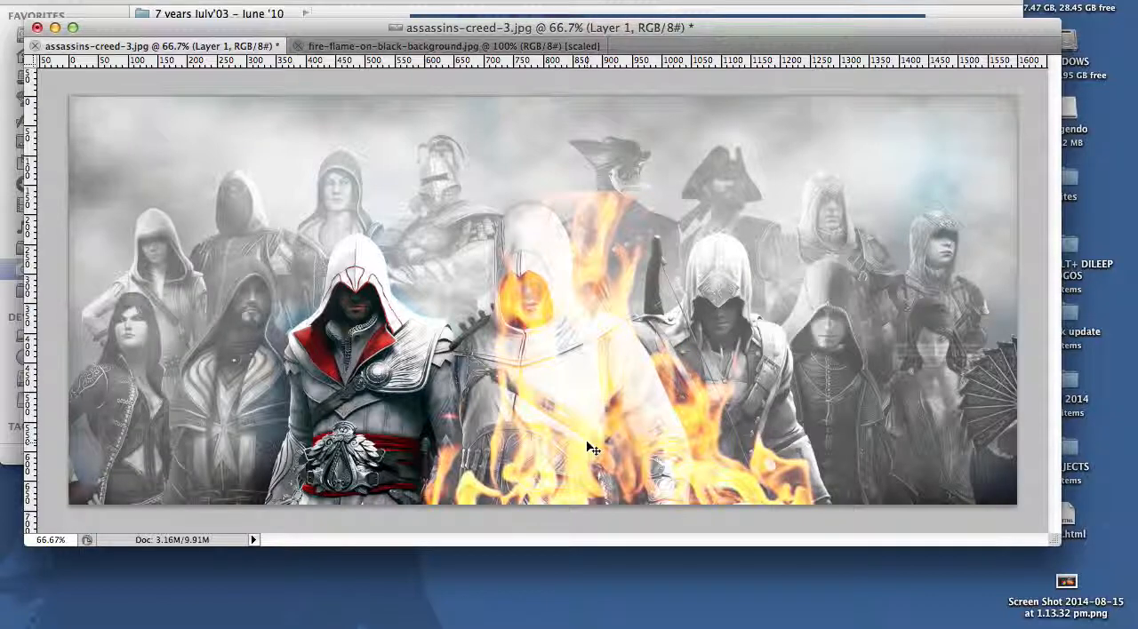
pyautogui.moveTo(600, 447); pyautogui.dragTo(643, 368)
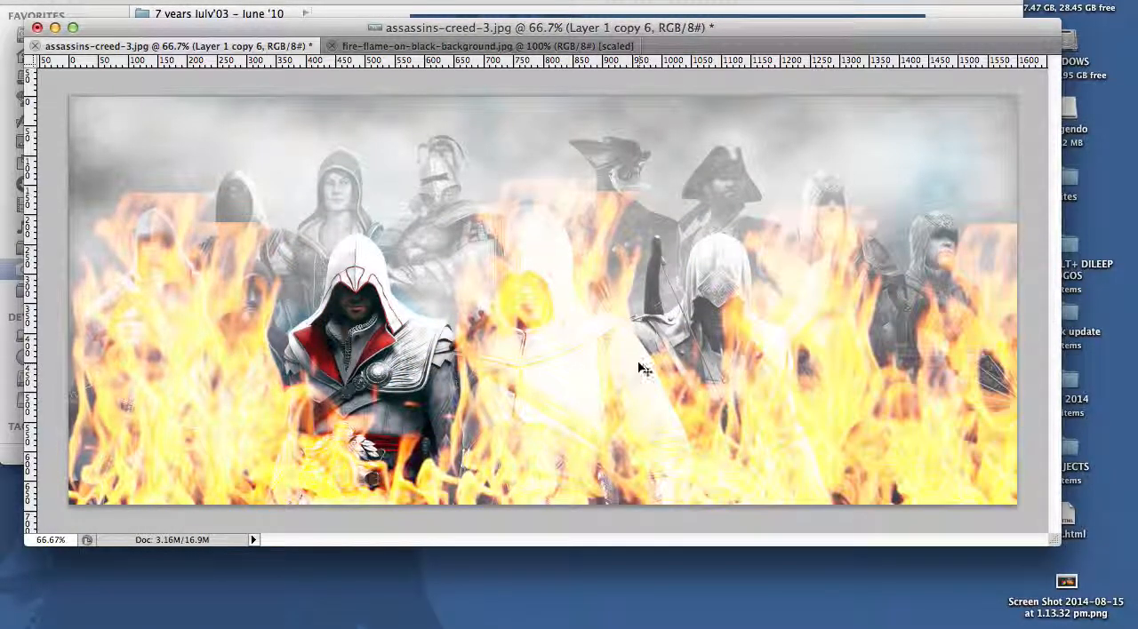
pyautogui.press('super+alt+z')
pyautogui.press('super+alt+z')
pyautogui.press('super+alt+z')
pyautogui.press('super+alt+z')
pyautogui.press('super+alt+z')
pyautogui.press('super+alt+z')
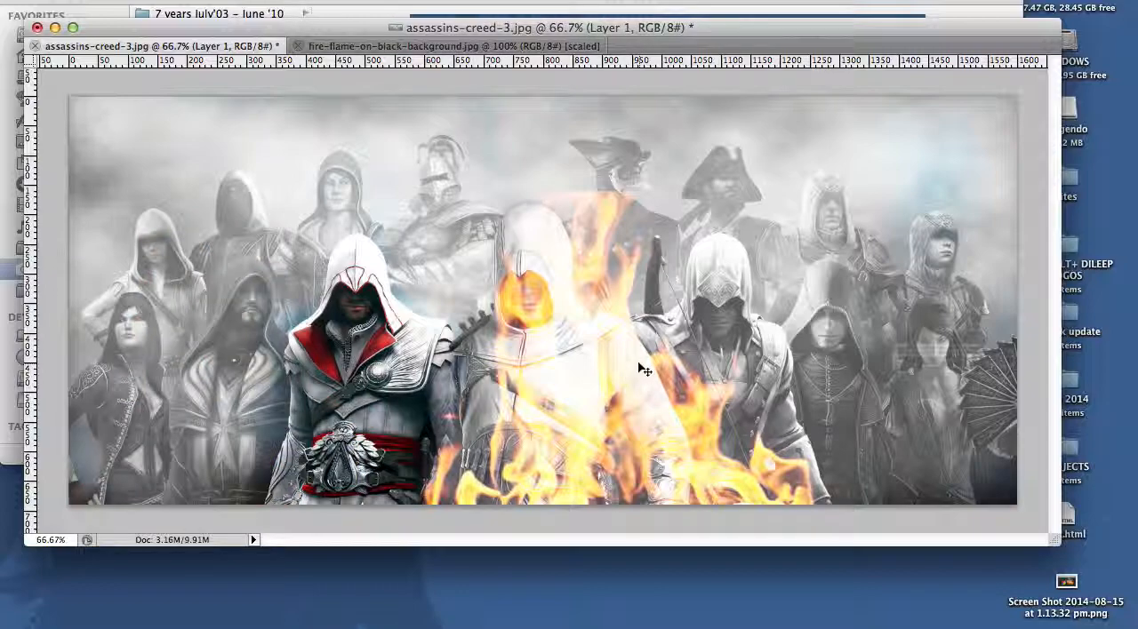
# Step: Move the flame layer to the left edge of the image, over the left-hand assassins
pyautogui.moveTo(587, 386); pyautogui.dragTo(163, 383)
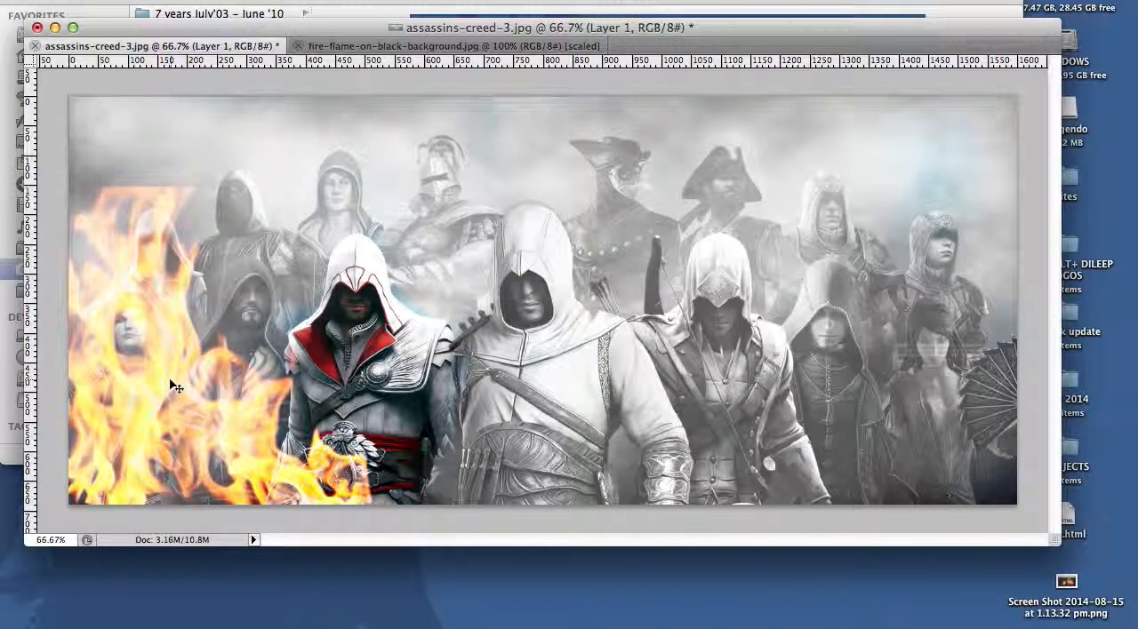
pyautogui.press('Tab')
pyautogui.press('Tab')
pyautogui.press('Tab')
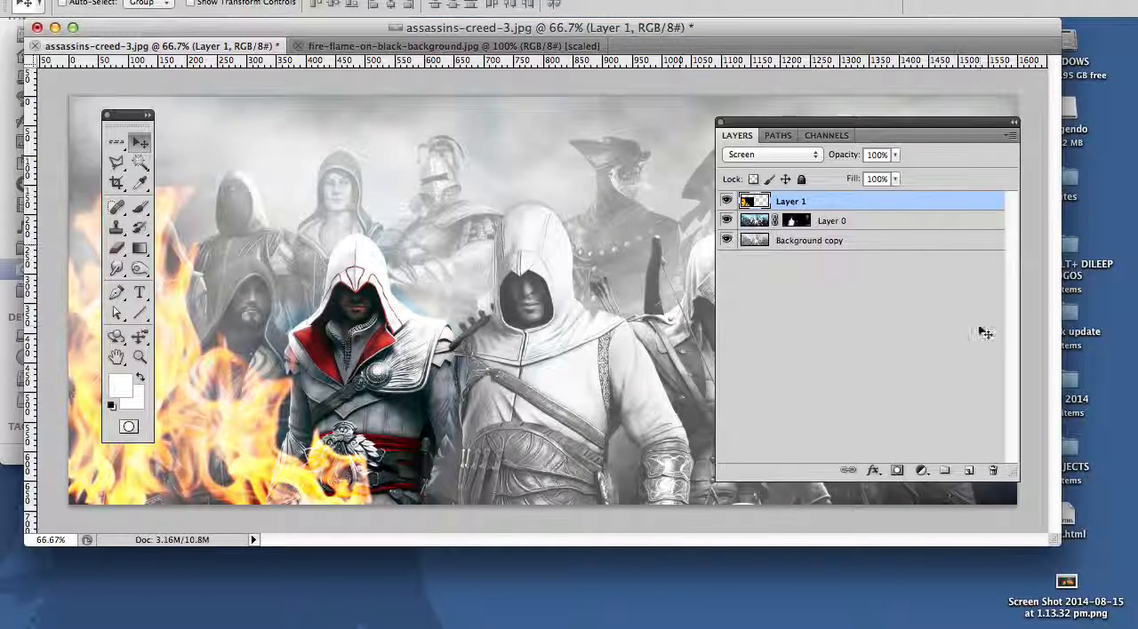
# Step: Add a layer mask to Layer 1 and paint out the flames' hard upper edge with a black brush
pyautogui.click(897, 473)
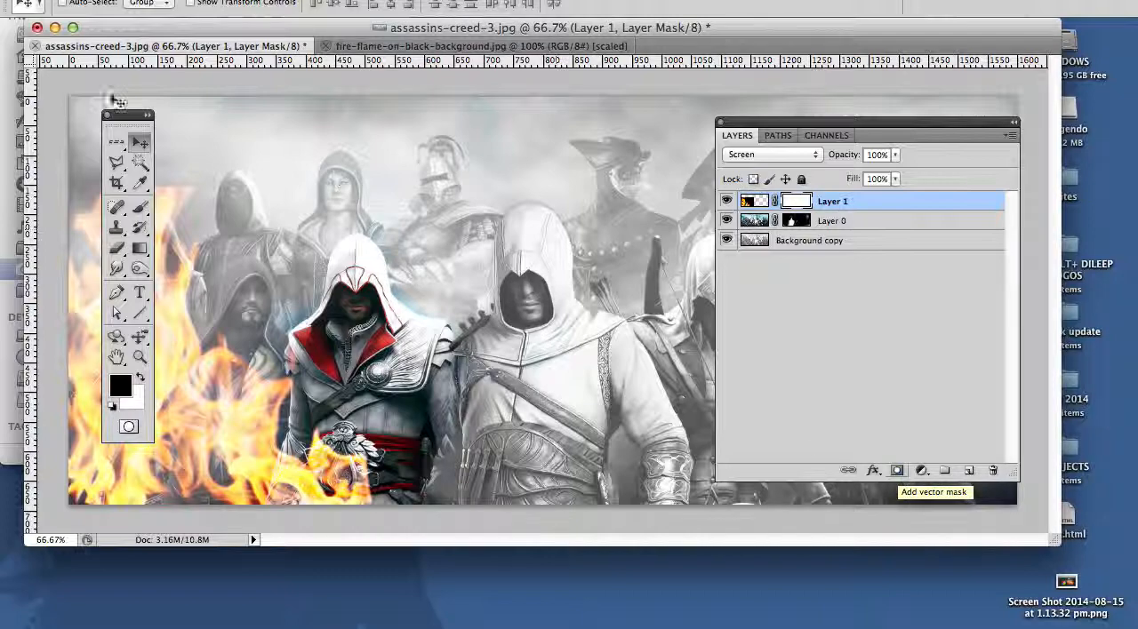
pyautogui.click(141, 210)
pyautogui.moveTo(125, 114); pyautogui.dragTo(373, 76)
pyautogui.moveTo(131, 157)
pyautogui.mouseDown()
pyautogui.moveTo(154, 158)
pyautogui.moveTo(127, 140)
pyautogui.moveTo(191, 133)
pyautogui.moveTo(382, 164)
pyautogui.mouseUp()
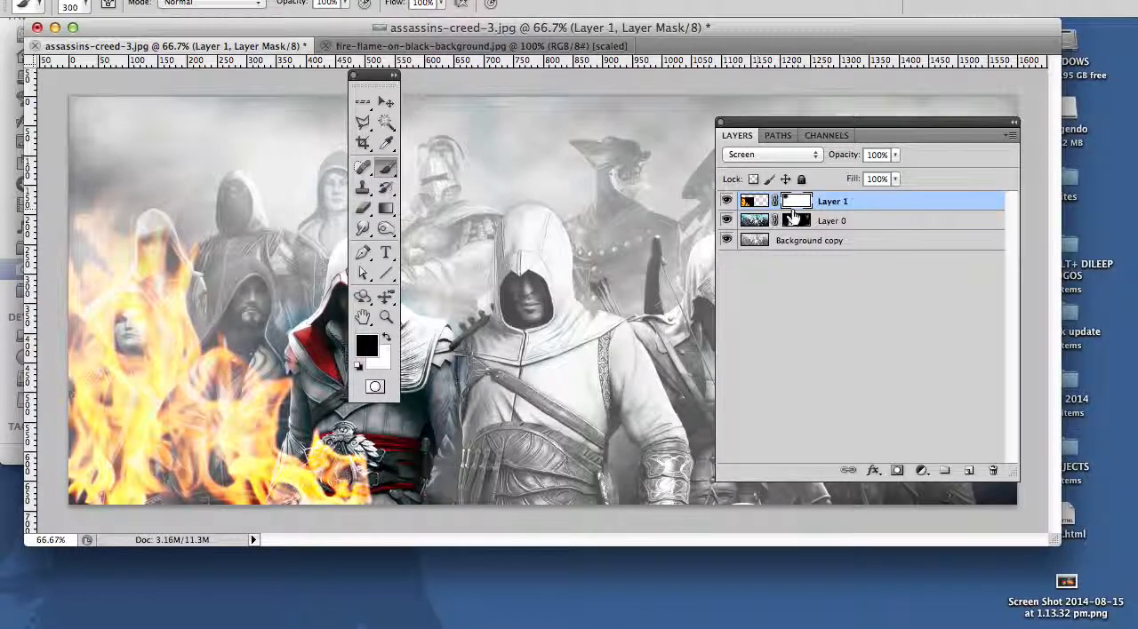
# Step: Remove the layer mask from Layer 1, applying it to the layer
pyautogui.moveTo(805, 201); pyautogui.dragTo(1011, 460)
pyautogui.moveTo(994, 470); pyautogui.dragTo(993, 471)
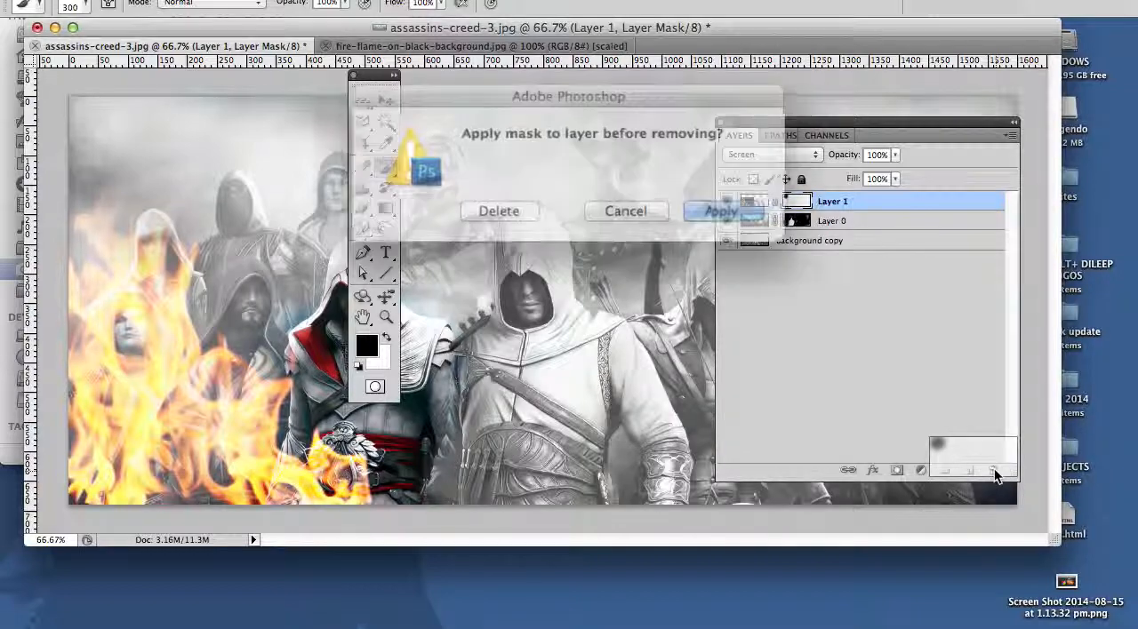
pyautogui.click(703, 205)
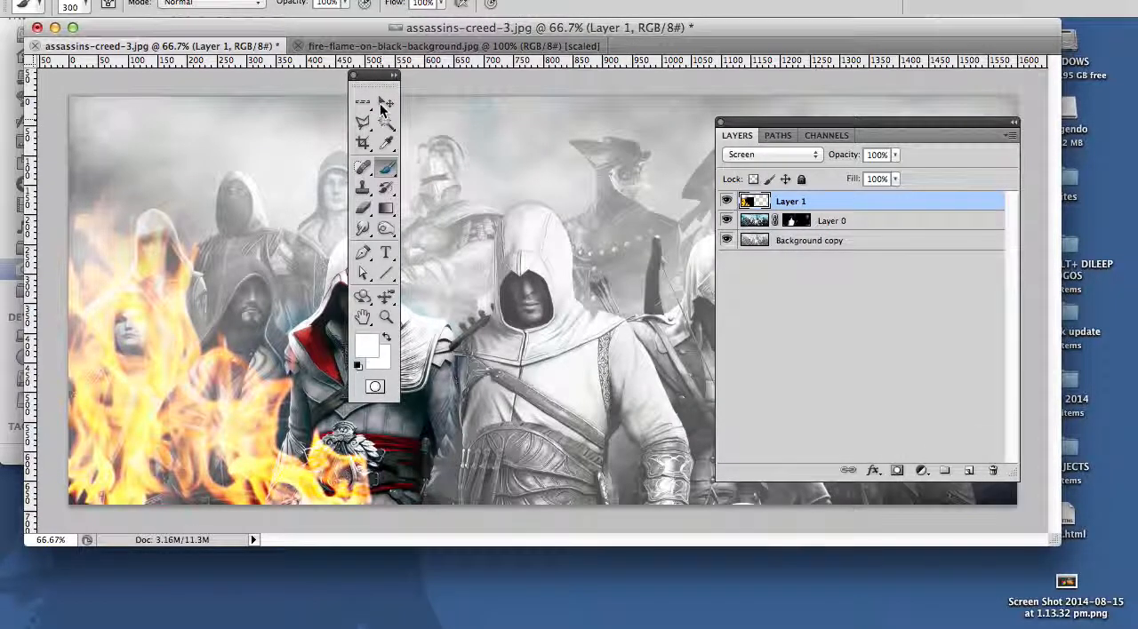
# Step: Duplicate the flames twice, placing one copy over the central white-robed assassin and one low along the bottom edge
pyautogui.press('v')
pyautogui.moveTo(240, 320); pyautogui.dragTo(619, 359)
pyautogui.moveTo(594, 417); pyautogui.dragTo(413, 512)
pyautogui.moveTo(520, 277); pyautogui.dragTo(385, 449)
pyautogui.press('Tab')
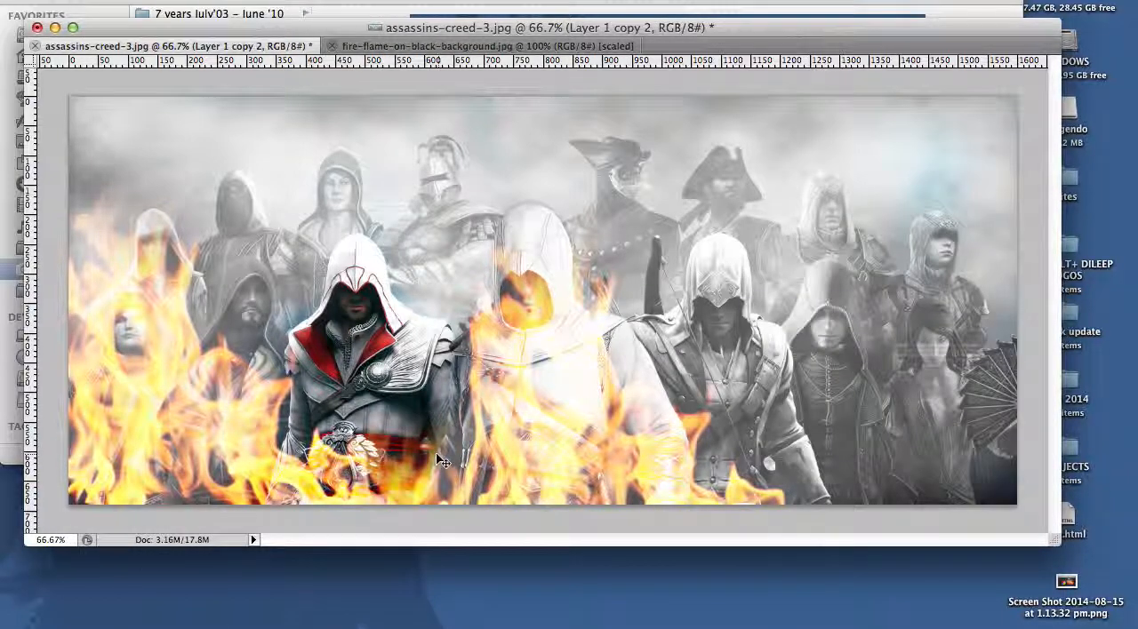
# Step: Place three more copies of the flames so they cover the right half of the image
pyautogui.moveTo(860, 398); pyautogui.dragTo(933, 195)
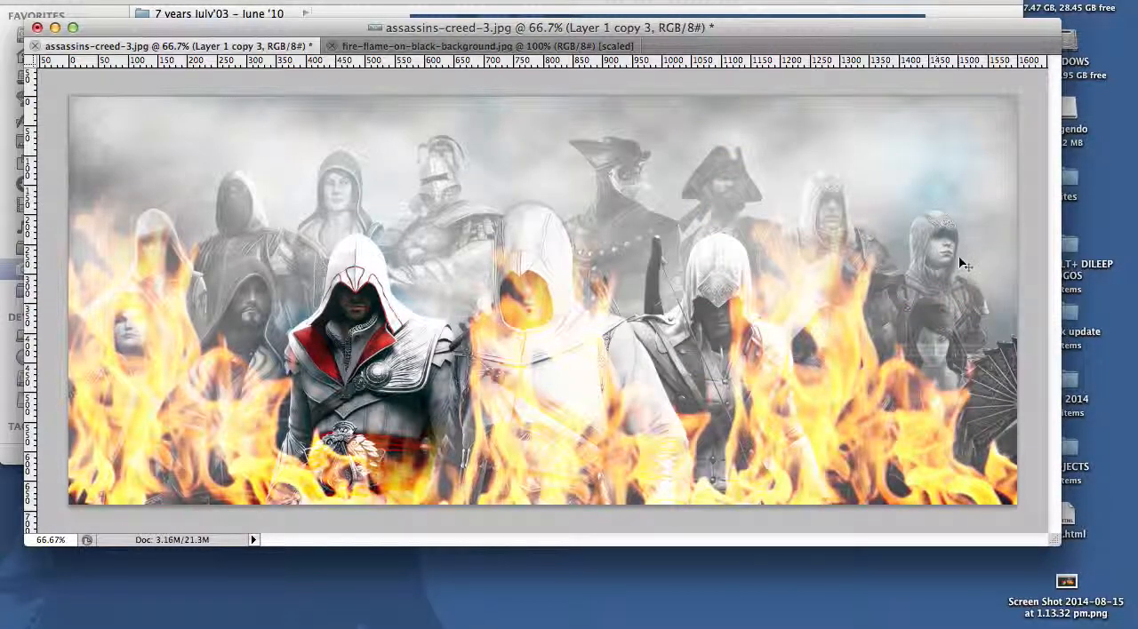
pyautogui.moveTo(853, 372); pyautogui.dragTo(731, 299)
pyautogui.moveTo(973, 328); pyautogui.dragTo(1010, 325)
pyautogui.press('Tab')
# Step: Crop the image to its left part, full height and about 900 px wide, and clear the selection
pyautogui.press('Tab')
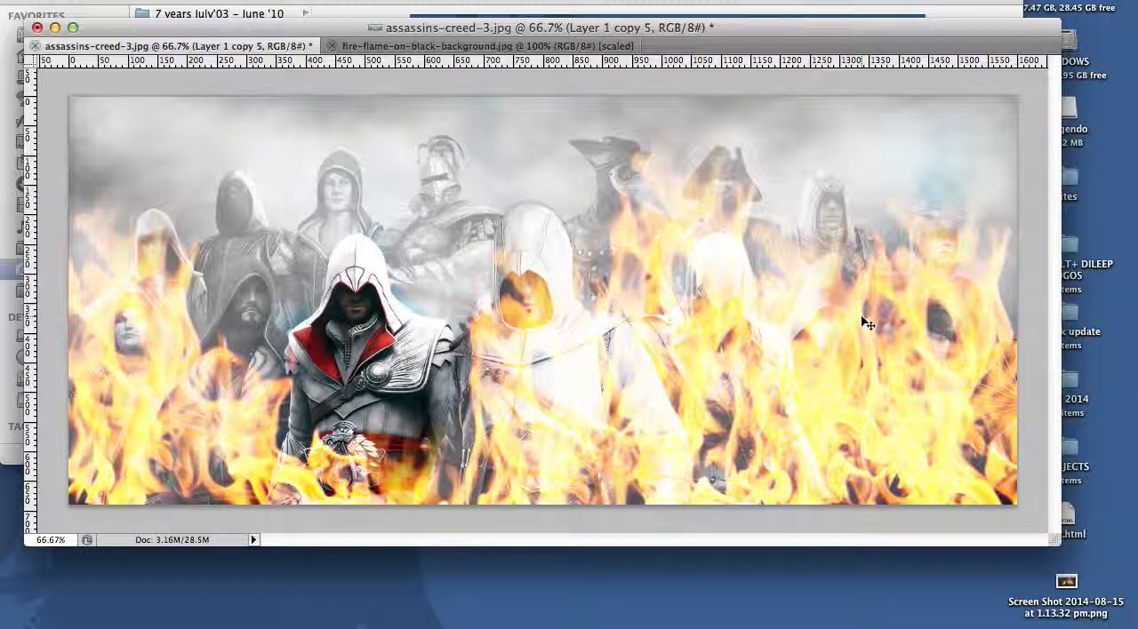
pyautogui.press('Tab')
pyautogui.press('Tab')
pyautogui.press('Tab')
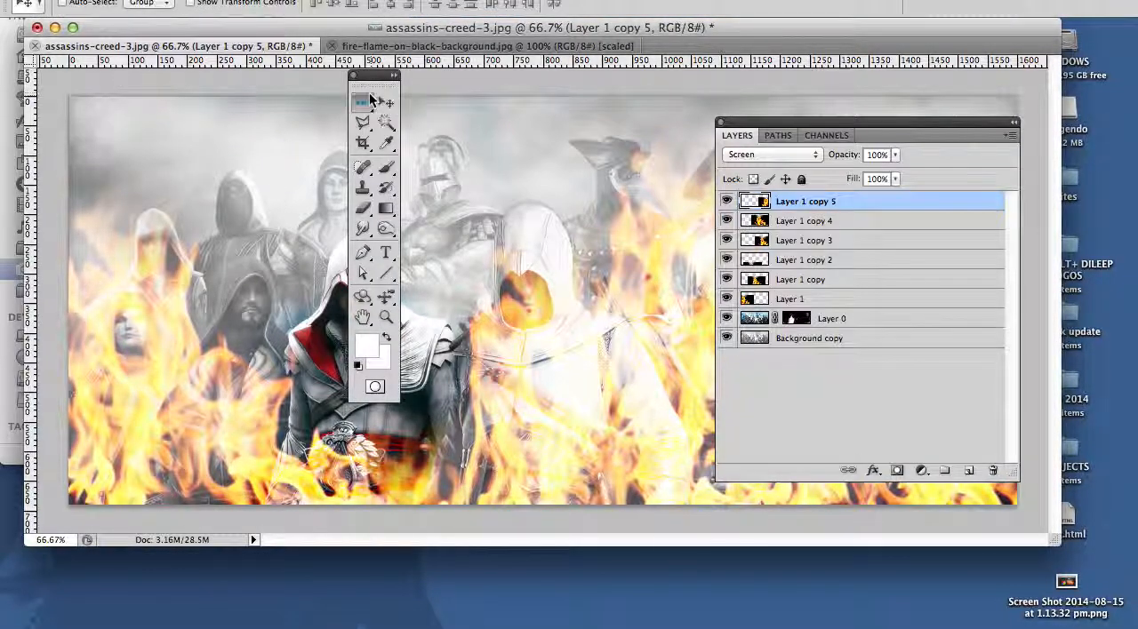
pyautogui.click(367, 98)
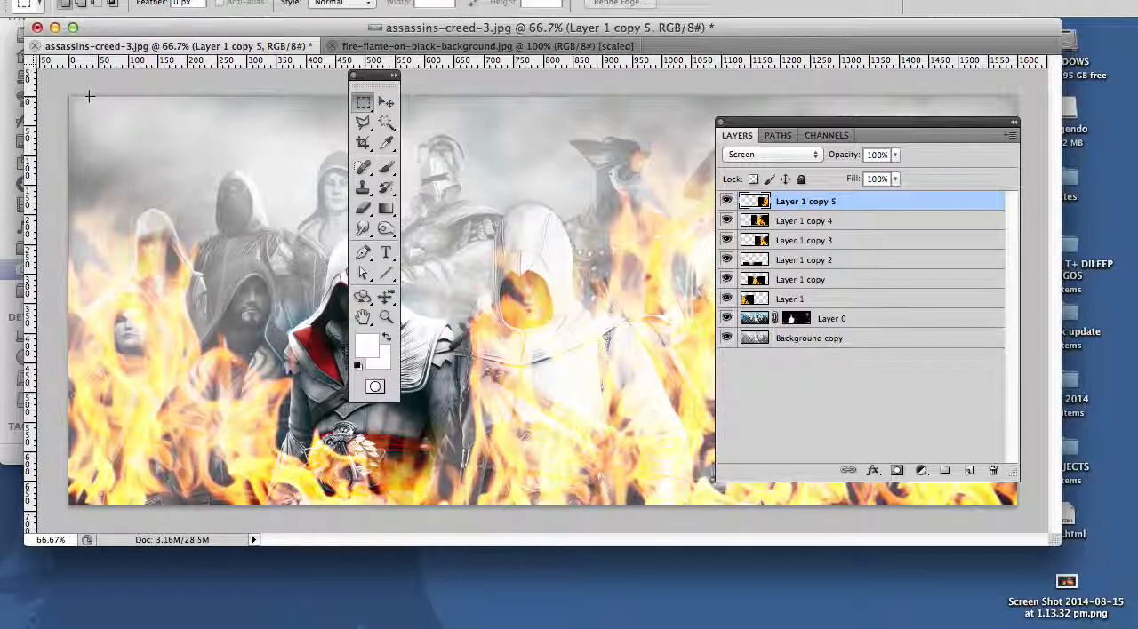
pyautogui.moveTo(51, 80); pyautogui.dragTo(602, 597)
pyautogui.click(222, 0)
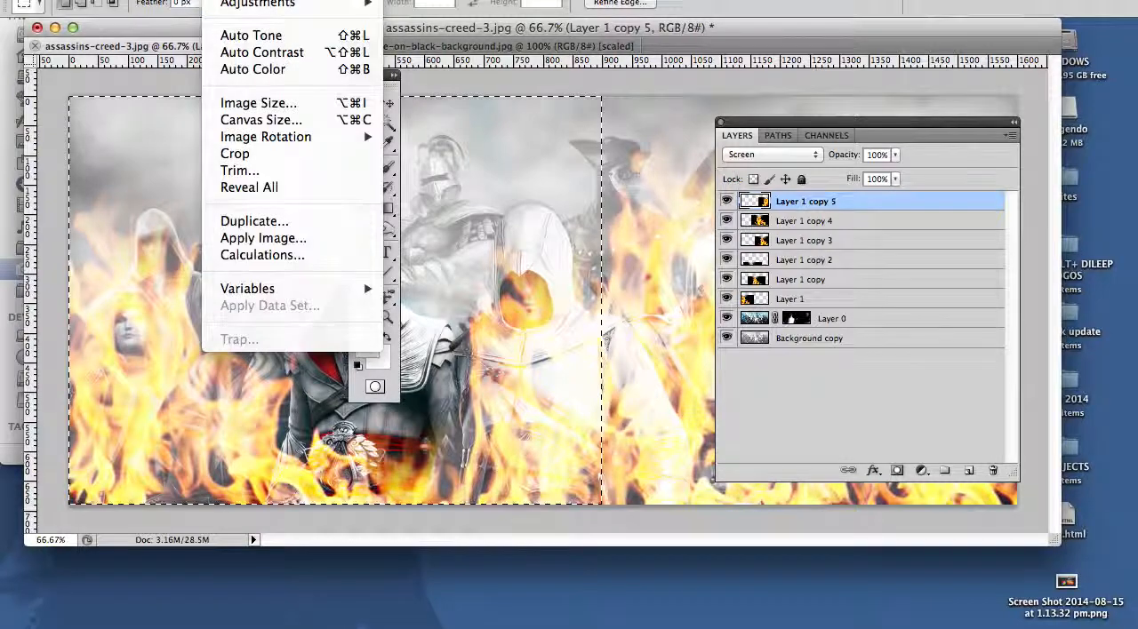
pyautogui.click(271, 152)
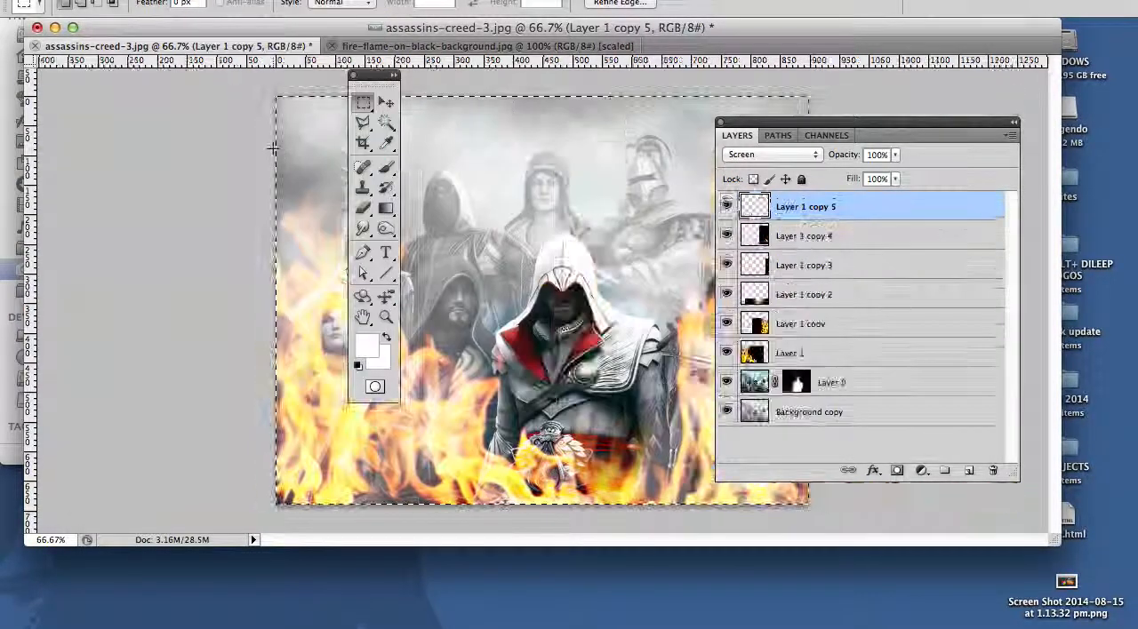
pyautogui.press('Tab')
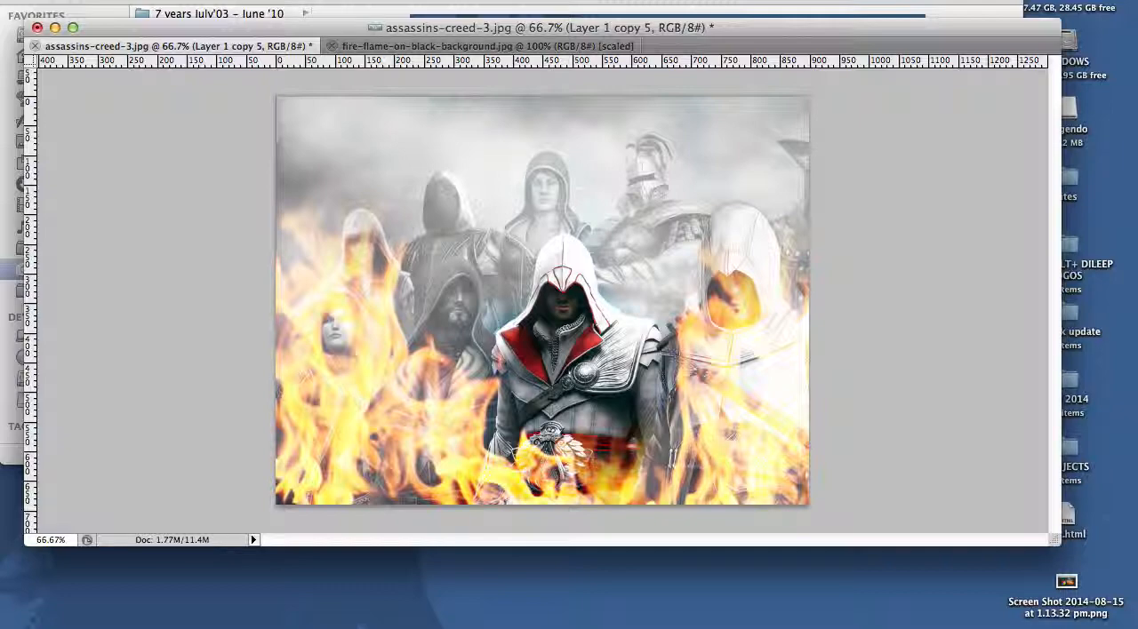
# Step: Open face.png from the Stamp_Colchange_clip folder and move the toolbox off the portrait
pyautogui.click(141, 0)
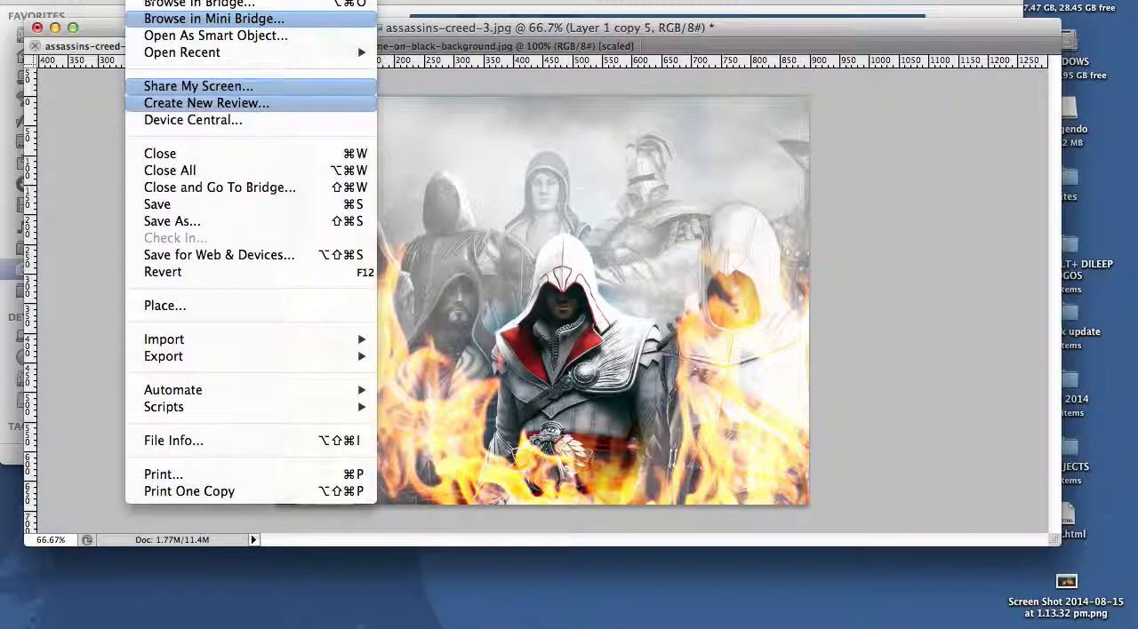
pyautogui.click(160, 0)
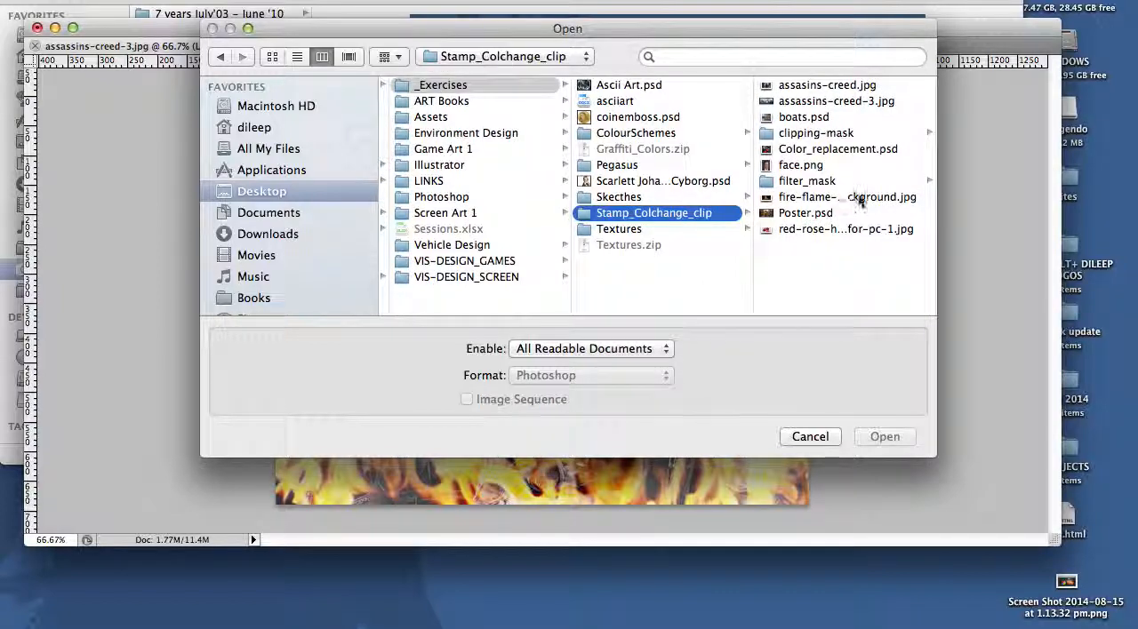
pyautogui.doubleClick(851, 200)
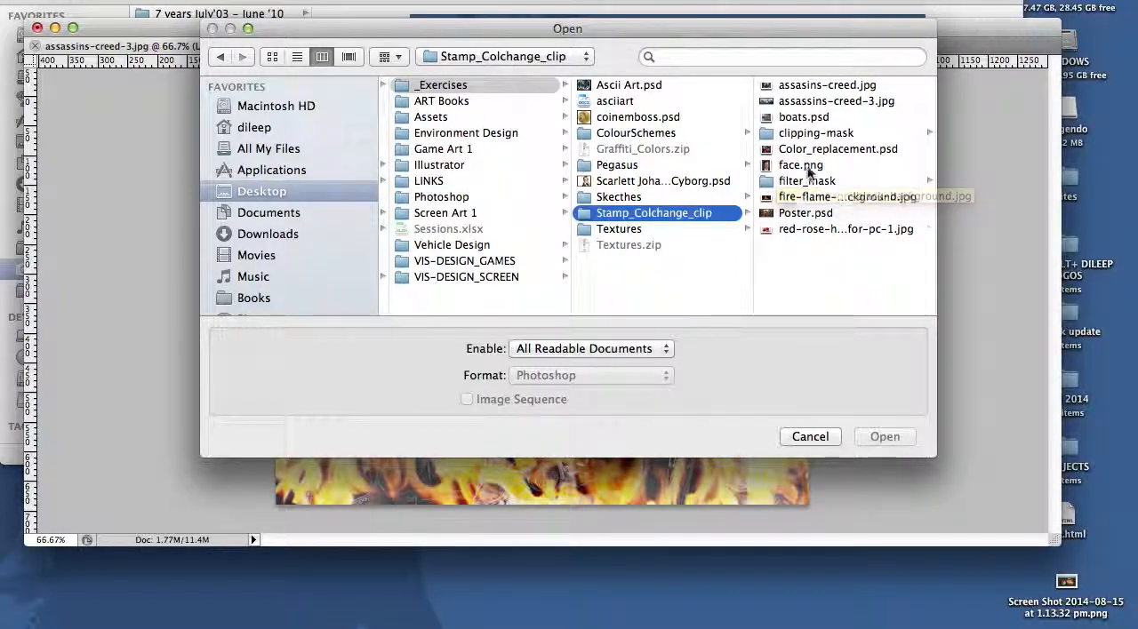
pyautogui.click(702, 208)
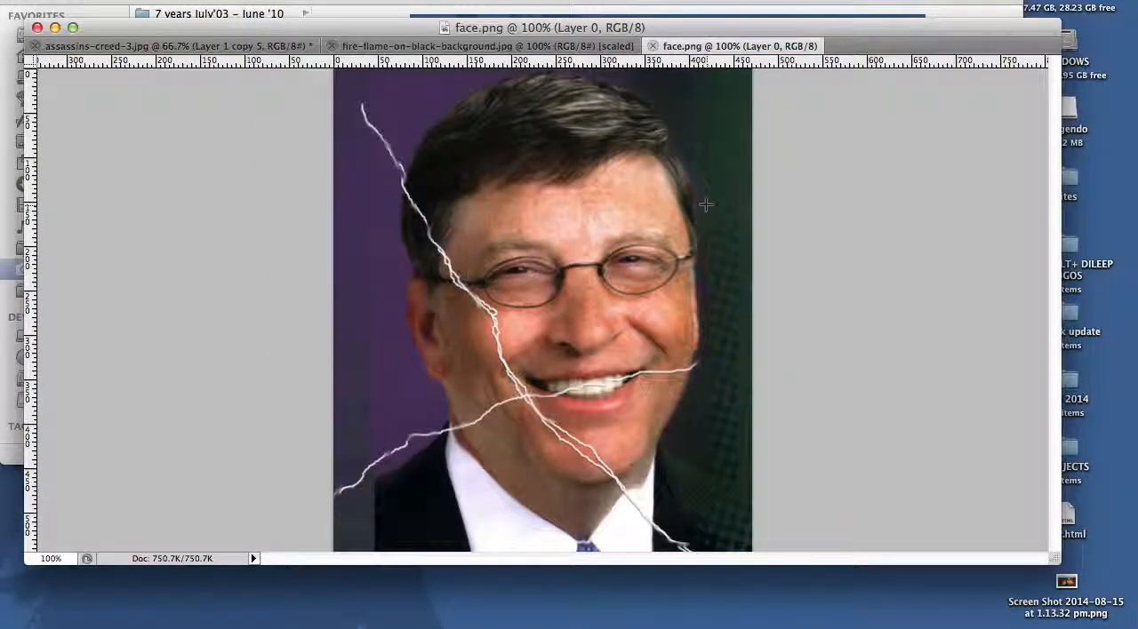
pyautogui.press('Tab')
pyautogui.press('Tab')
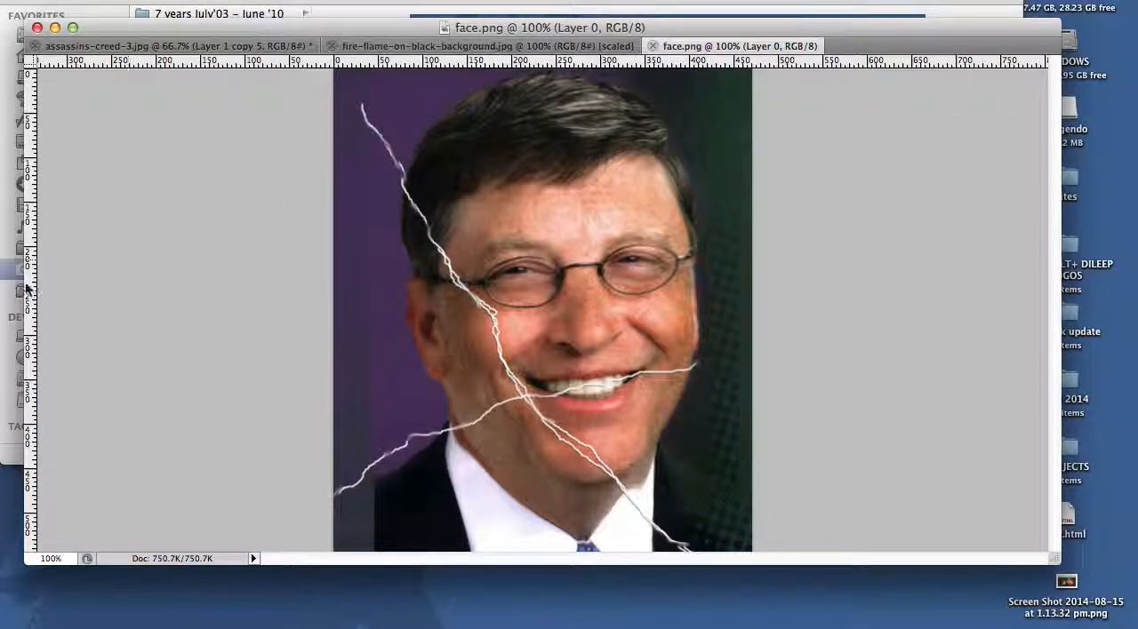
pyautogui.press('Tab')
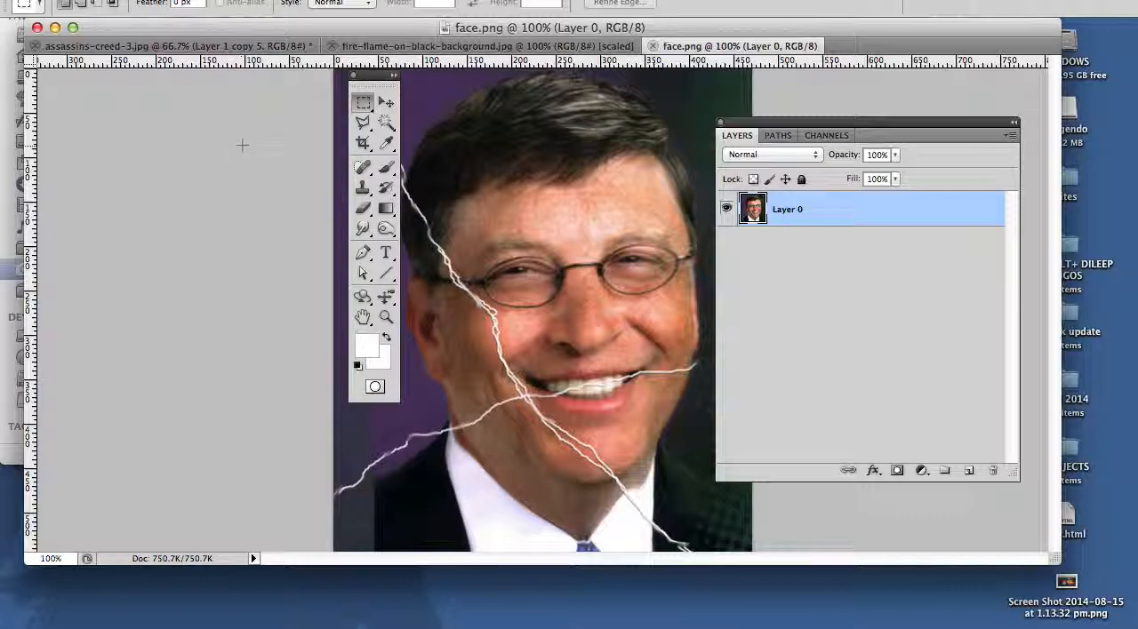
pyautogui.moveTo(374, 75); pyautogui.dragTo(207, 131)
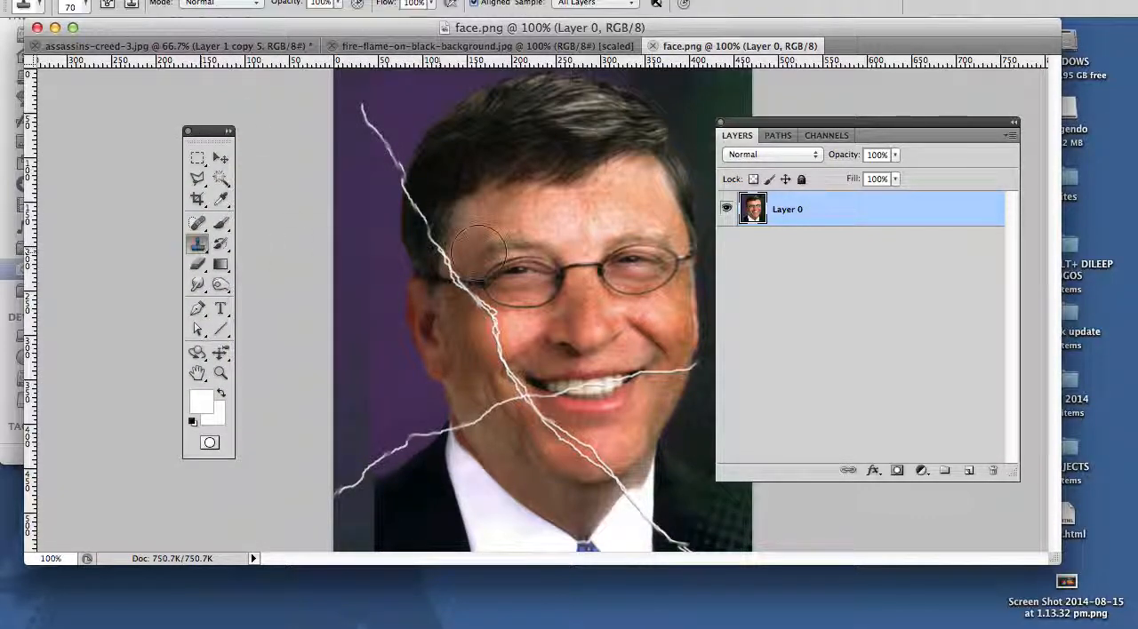
# Step: Enlarge the portrait to 200% and activate the Clone Stamp Tool
pyautogui.press('Tab')
pyautogui.click(615, 304)
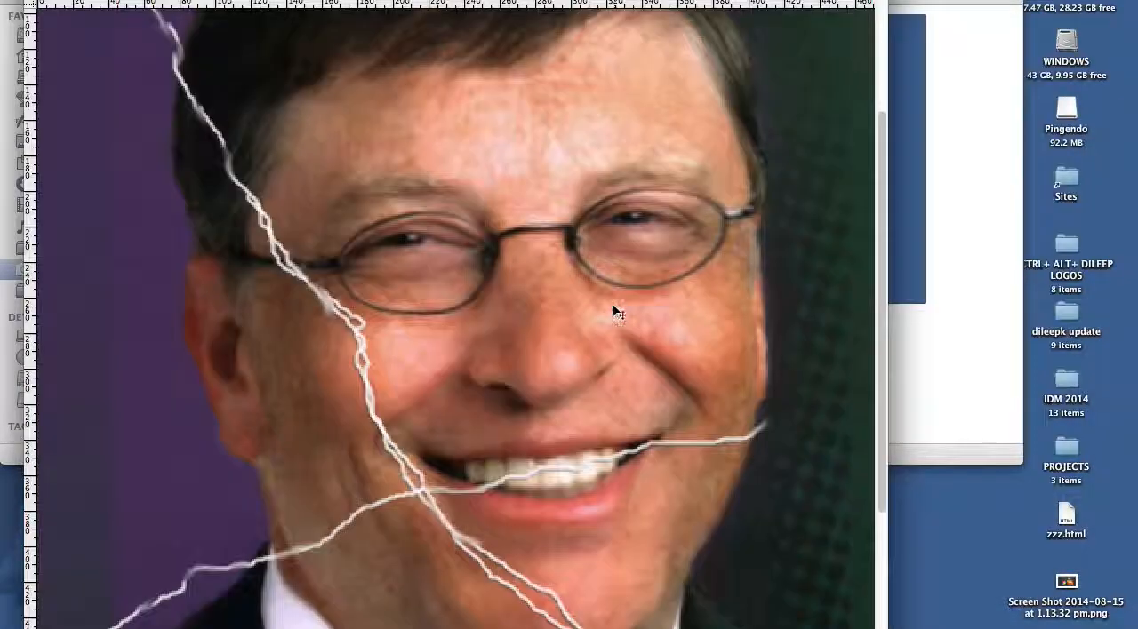
pyautogui.press('s')
pyautogui.press('Tab')
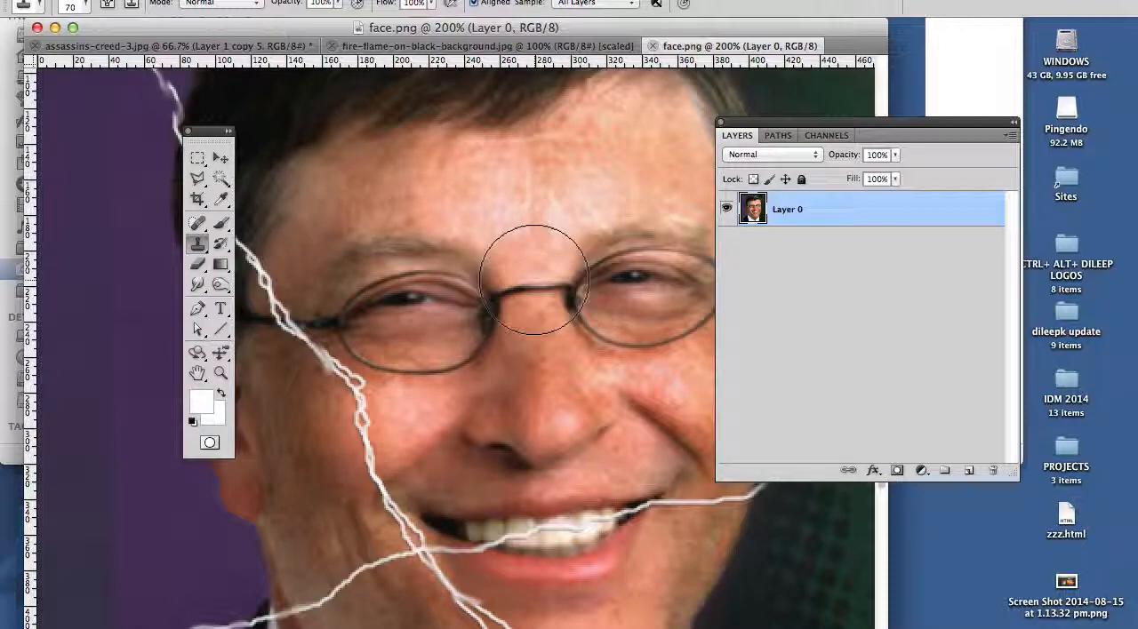
pyautogui.click(198, 244)
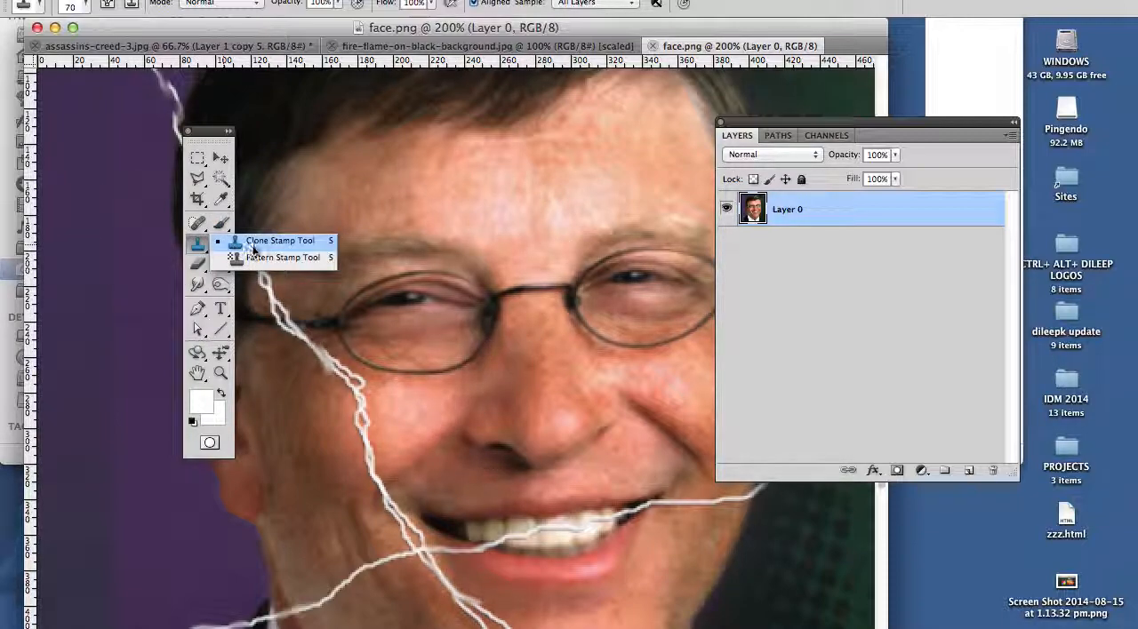
pyautogui.click(199, 246)
pyautogui.click(282, 247)
# Step: Set the Clone Stamp brush size to 25 px
pyautogui.press('[')
pyautogui.press('[')
pyautogui.press('[')
pyautogui.press('[')
pyautogui.press('[')
pyautogui.press('[')
pyautogui.press('[')
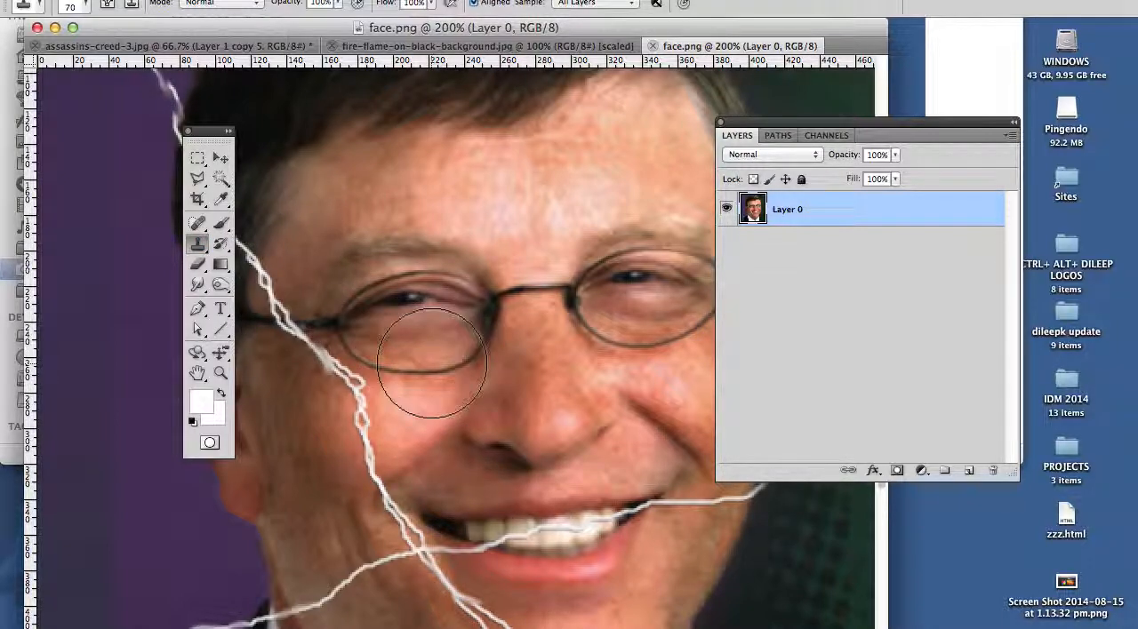
pyautogui.press(']')
pyautogui.press(']')
pyautogui.press(']')
pyautogui.press(']')
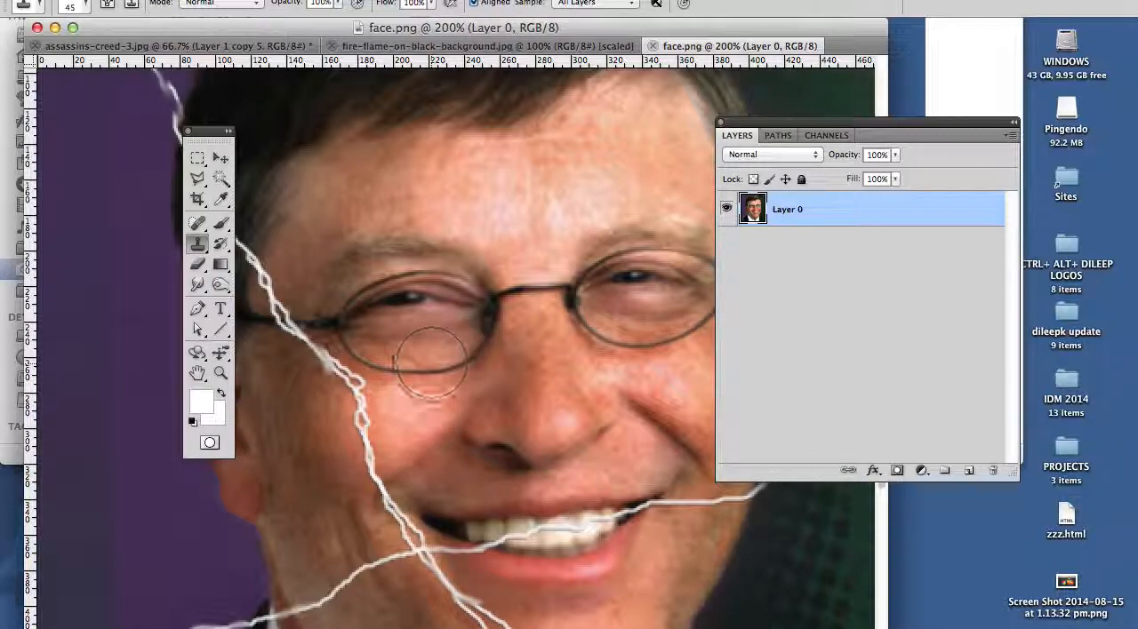
pyautogui.press('[')
pyautogui.press('[')
pyautogui.press('[')
pyautogui.press('[')
pyautogui.press('[')
pyautogui.press('[')
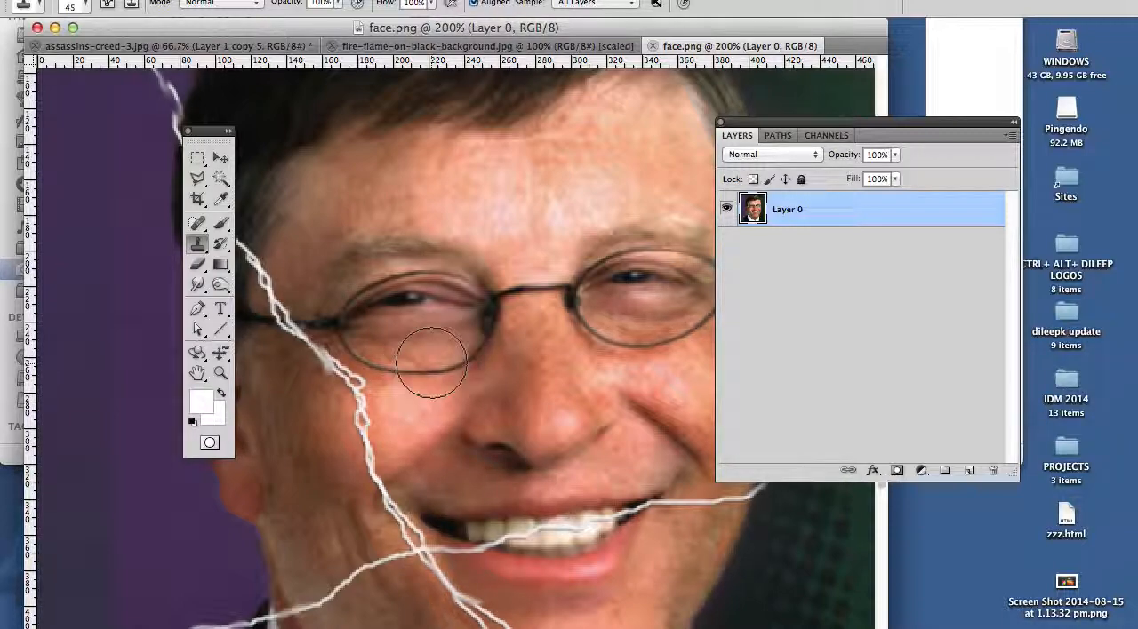
pyautogui.press('[')
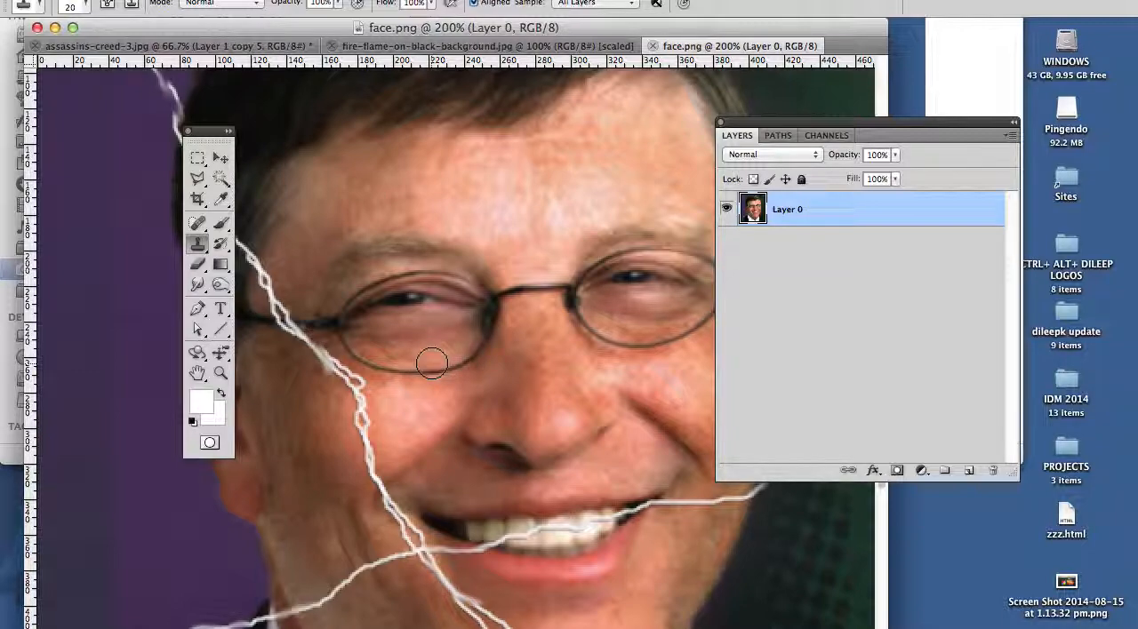
pyautogui.press(']')
pyautogui.press(']')
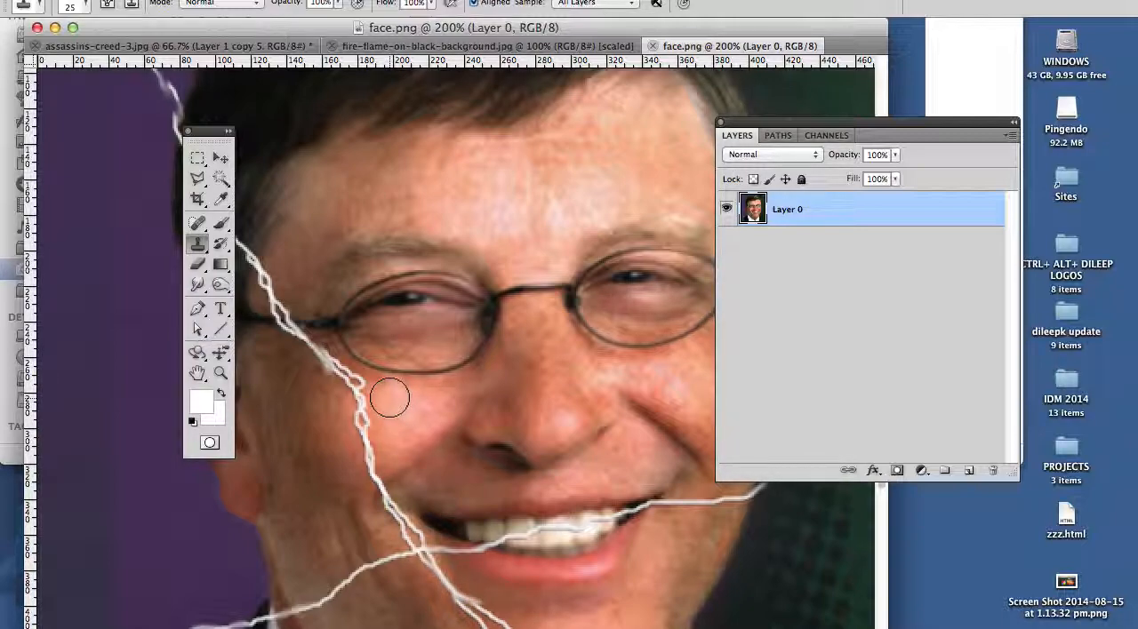
# Step: Clone clean cheek skin over the part of the white crack just below the glasses
pyautogui.keyDown('alt'); pyautogui.click(332, 417); pyautogui.keyUp('alt')
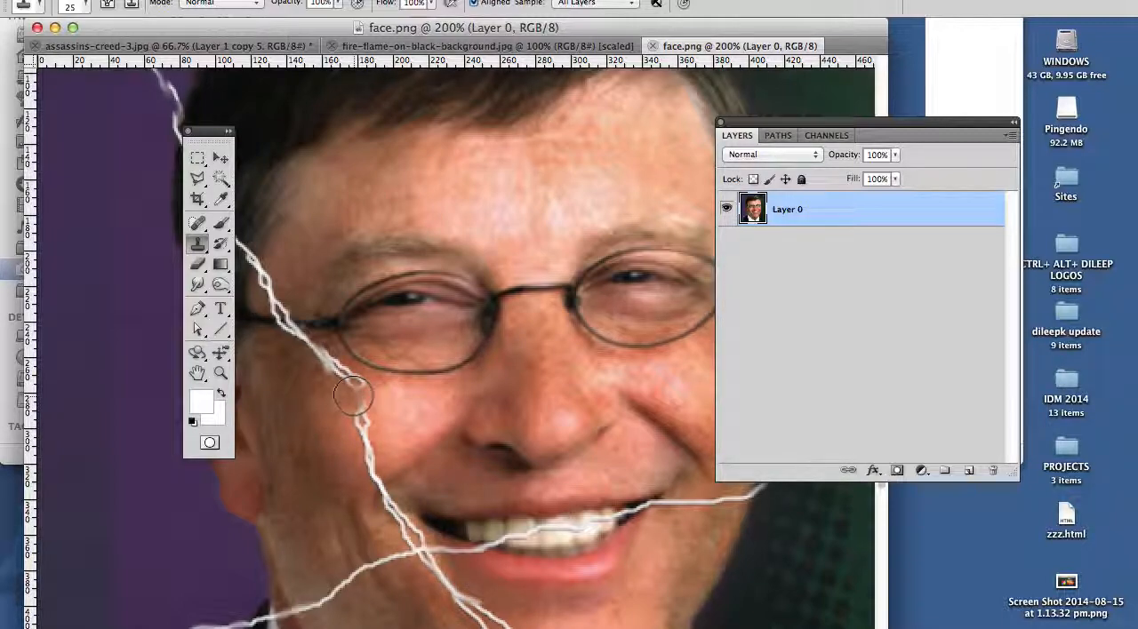
pyautogui.click(357, 397)
pyautogui.keyDown('alt'); pyautogui.click(394, 464); pyautogui.keyUp('alt')
pyautogui.click(359, 414)
pyautogui.click(358, 412)
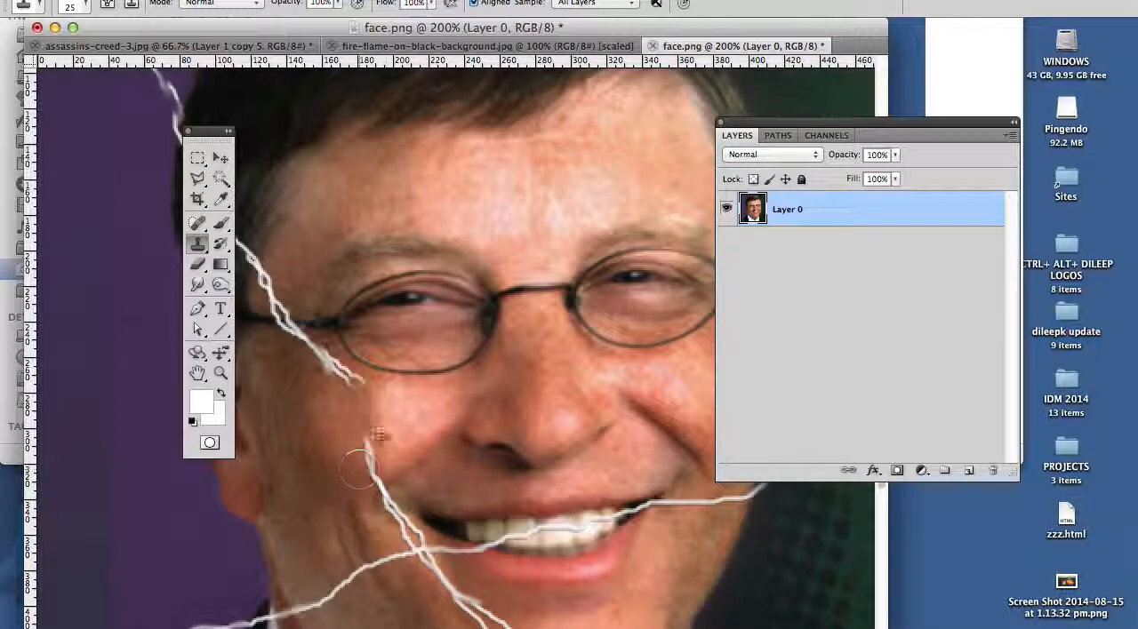
# Step: Reduce the clone brush to 10 px and cover the next short piece of the crack down the cheek
pyautogui.click(368, 436)
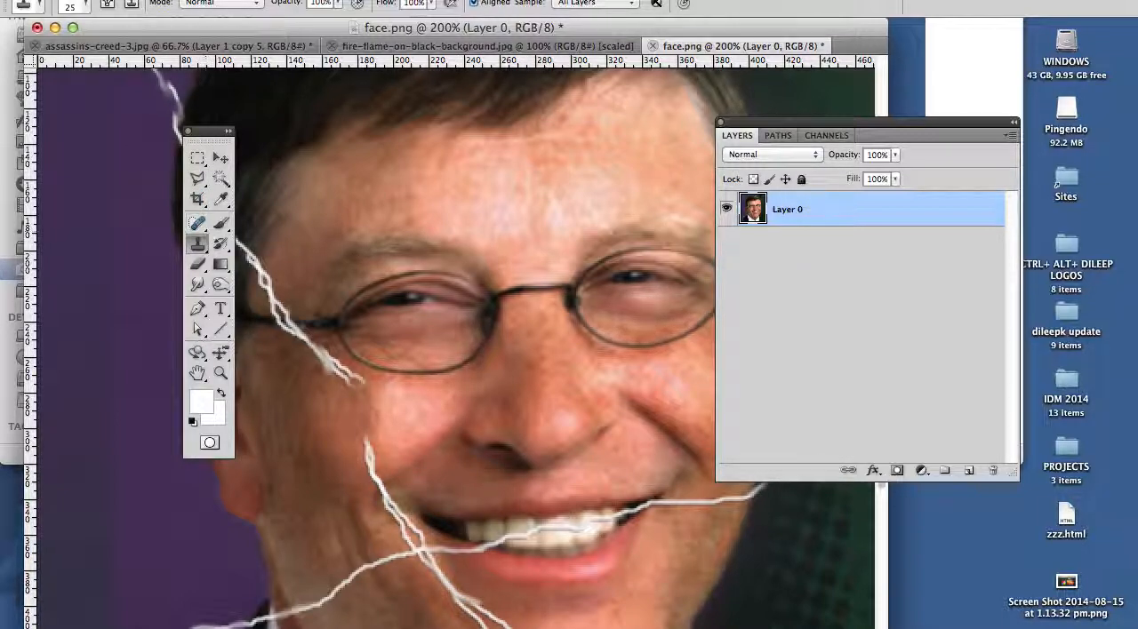
pyautogui.keyDown('alt'); pyautogui.click(384, 451); pyautogui.keyUp('alt')
pyautogui.press('super+z')
pyautogui.click(367, 441)
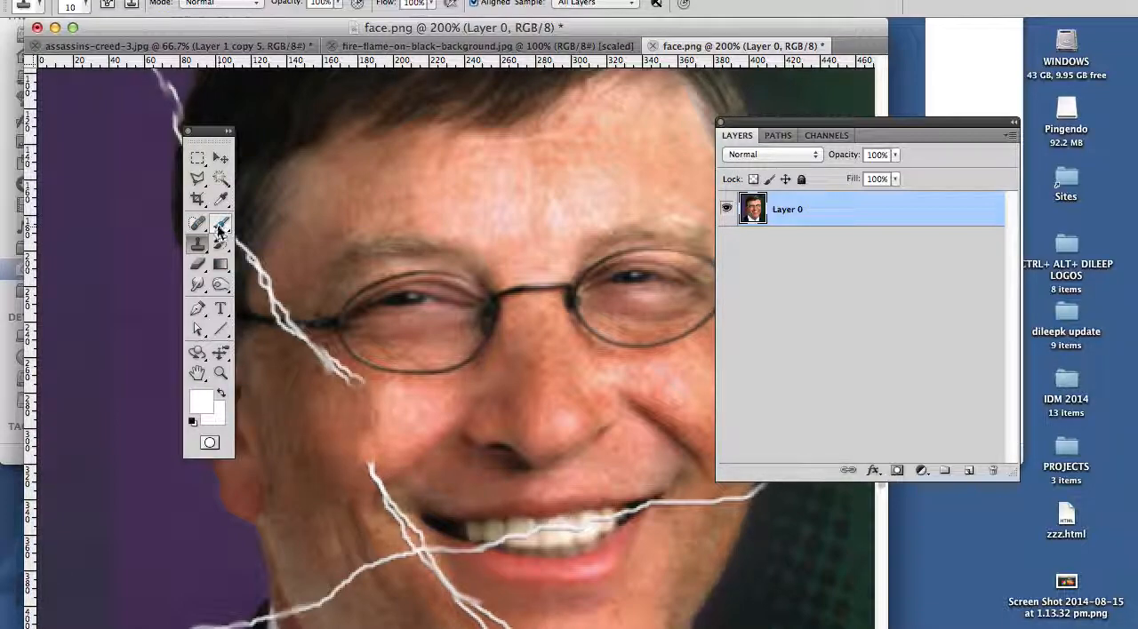
# Step: With the Patch Tool, outline the upper end of the remaining crack near the mouth and replace it with clean cheek skin
pyautogui.click(202, 251)
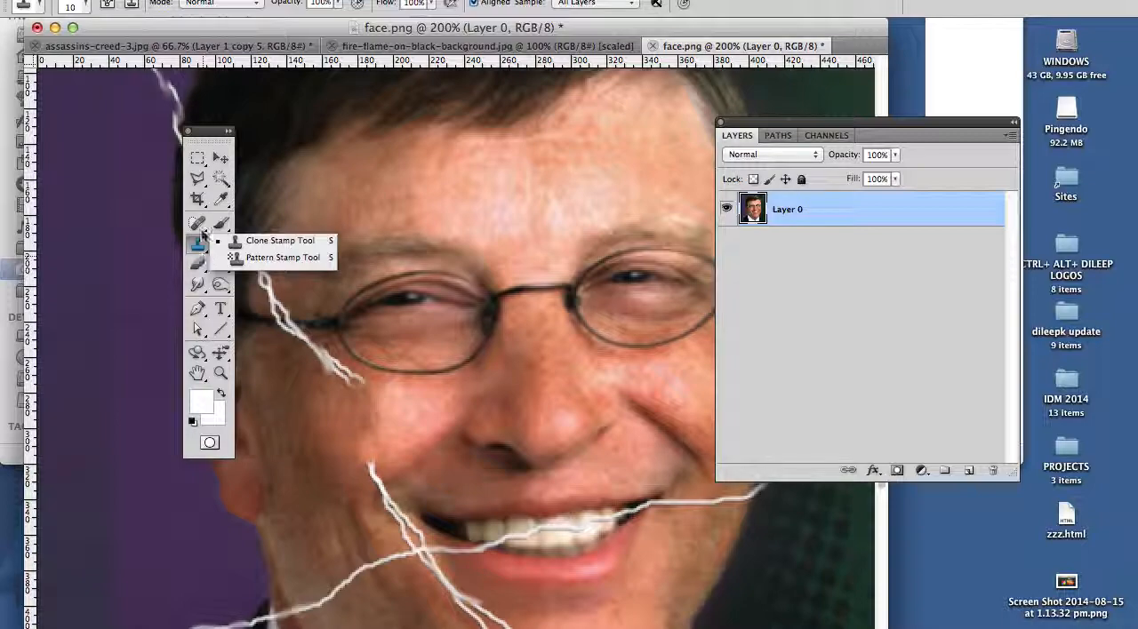
pyautogui.click(200, 227)
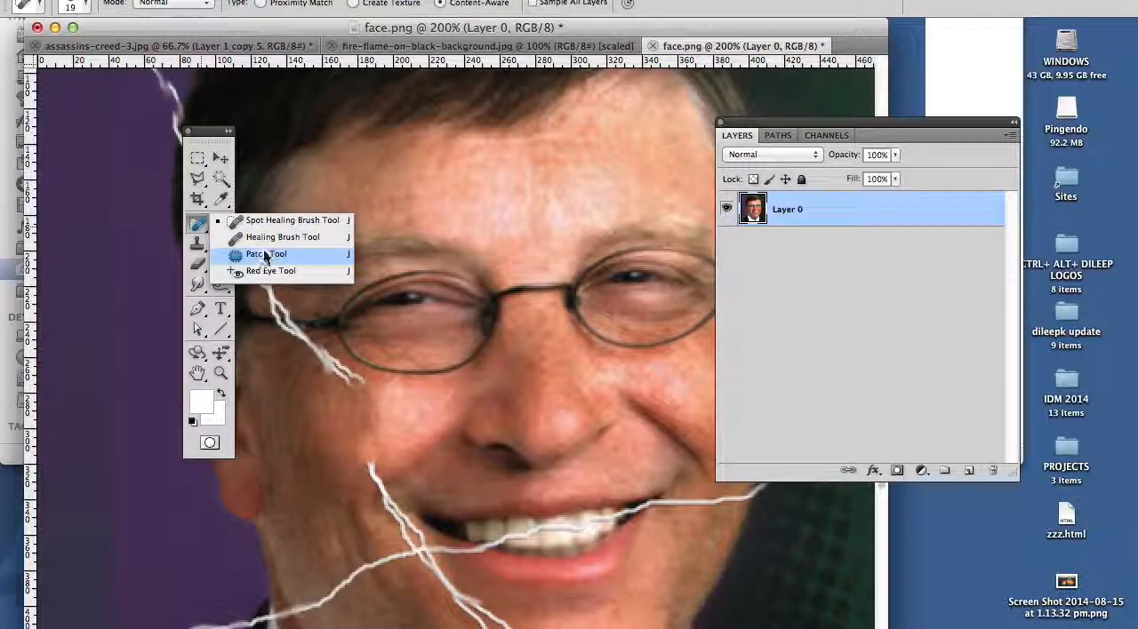
pyautogui.click(265, 256)
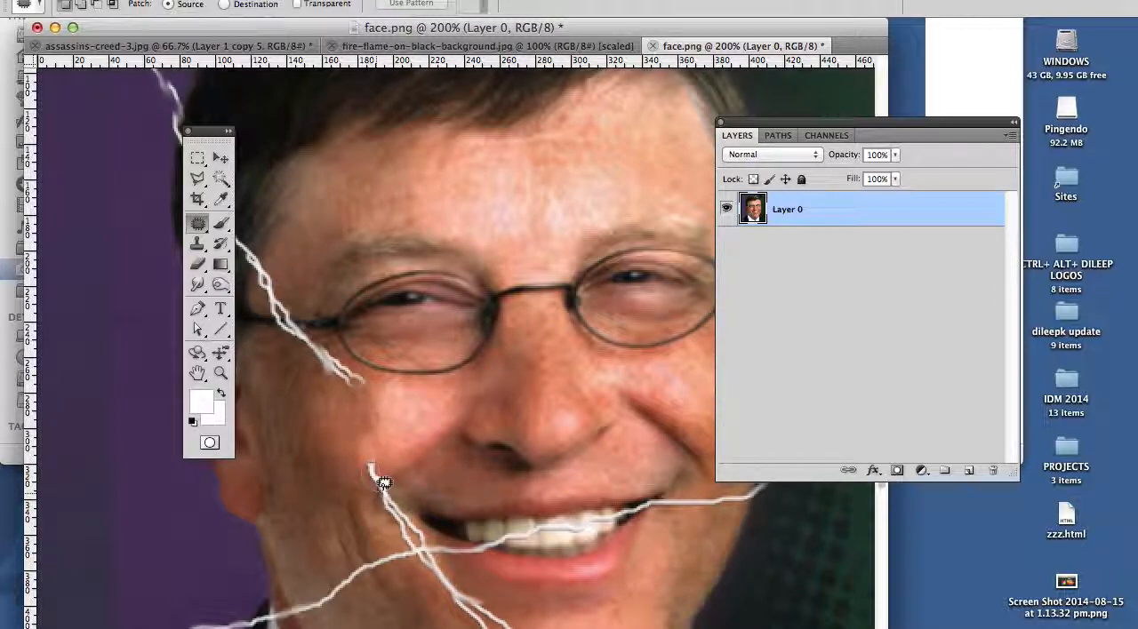
pyautogui.moveTo(390, 459); pyautogui.dragTo(377, 474)
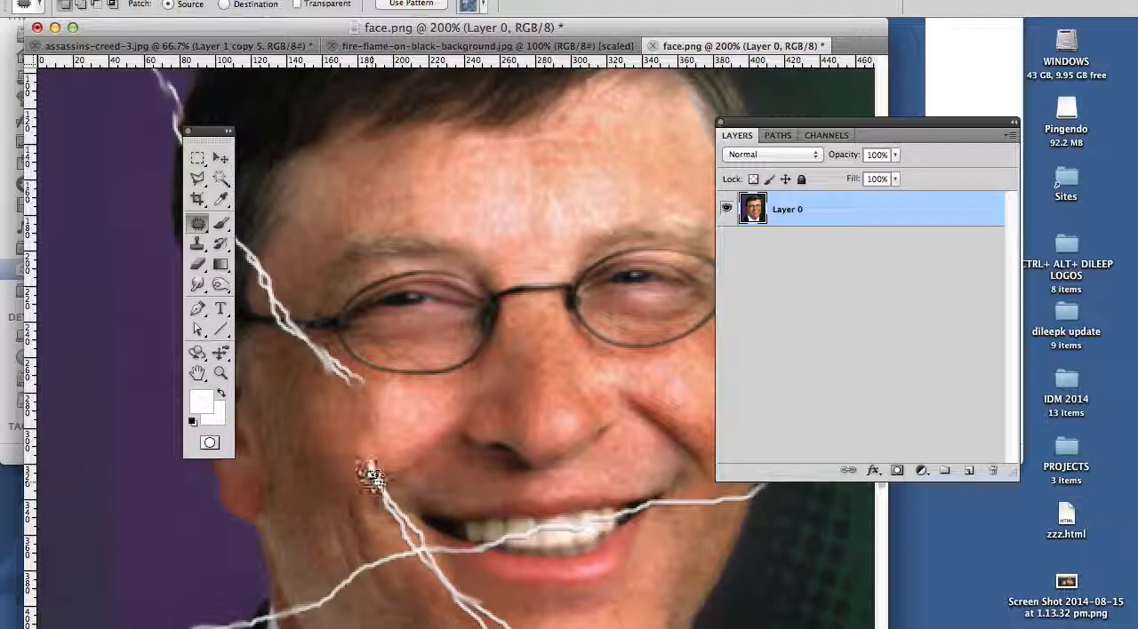
pyautogui.moveTo(371, 478)
pyautogui.mouseDown()
pyautogui.moveTo(345, 480)
pyautogui.moveTo(381, 457)
pyautogui.moveTo(368, 437)
pyautogui.moveTo(366, 470)
pyautogui.moveTo(400, 454)
pyautogui.mouseUp()
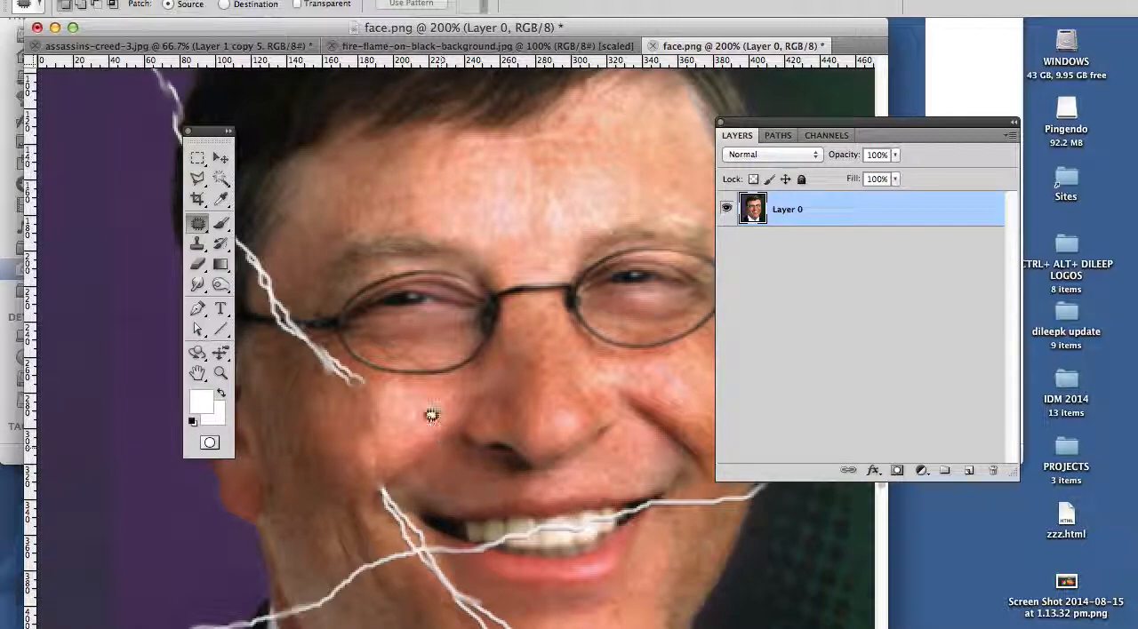
# Step: Move the toolbox off the face, patch a short piece of the crack at the temple with nearby skin, and clear the selection
pyautogui.moveTo(207, 132); pyautogui.dragTo(149, 133)
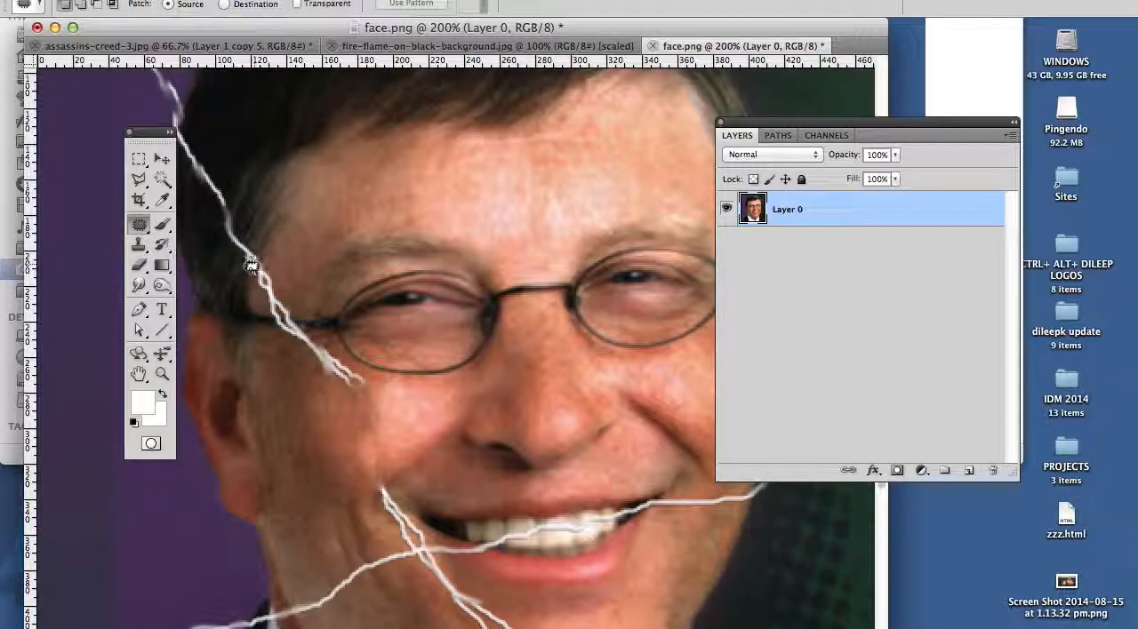
pyautogui.moveTo(254, 276)
pyautogui.mouseDown()
pyautogui.moveTo(270, 298)
pyautogui.moveTo(272, 263)
pyautogui.moveTo(260, 258)
pyautogui.moveTo(264, 273)
pyautogui.moveTo(287, 257)
pyautogui.mouseUp()
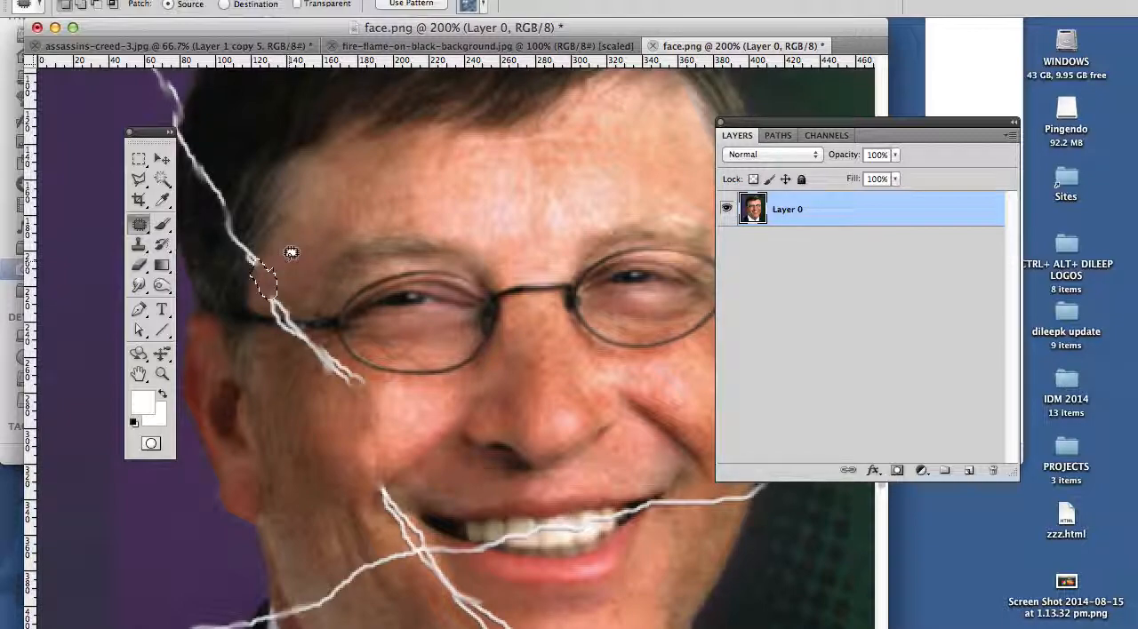
pyautogui.press('super+d')
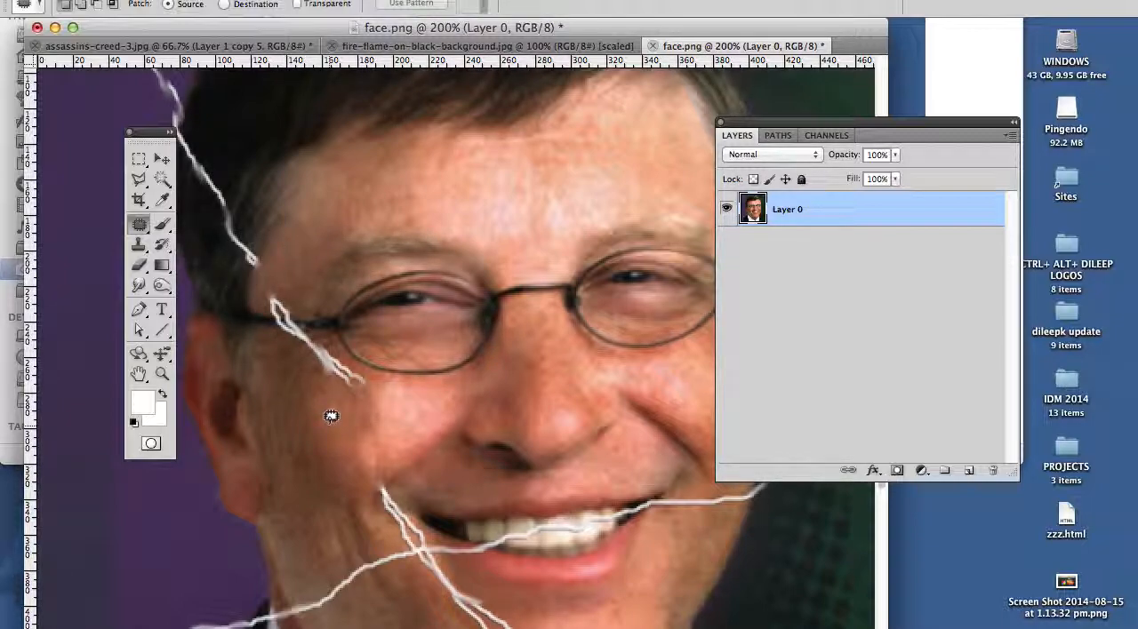
# Step: Return to assassins-creed-3.jpg, select the image of Layer 0, and activate the Color Replacement Tool
pyautogui.click(432, 46)
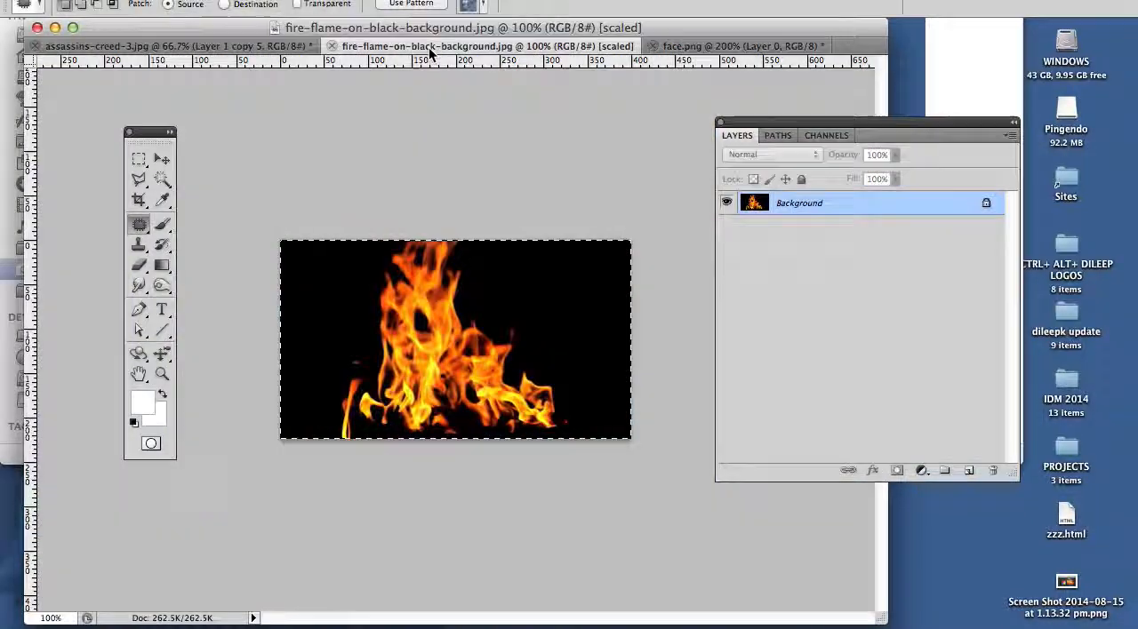
pyautogui.click(247, 45)
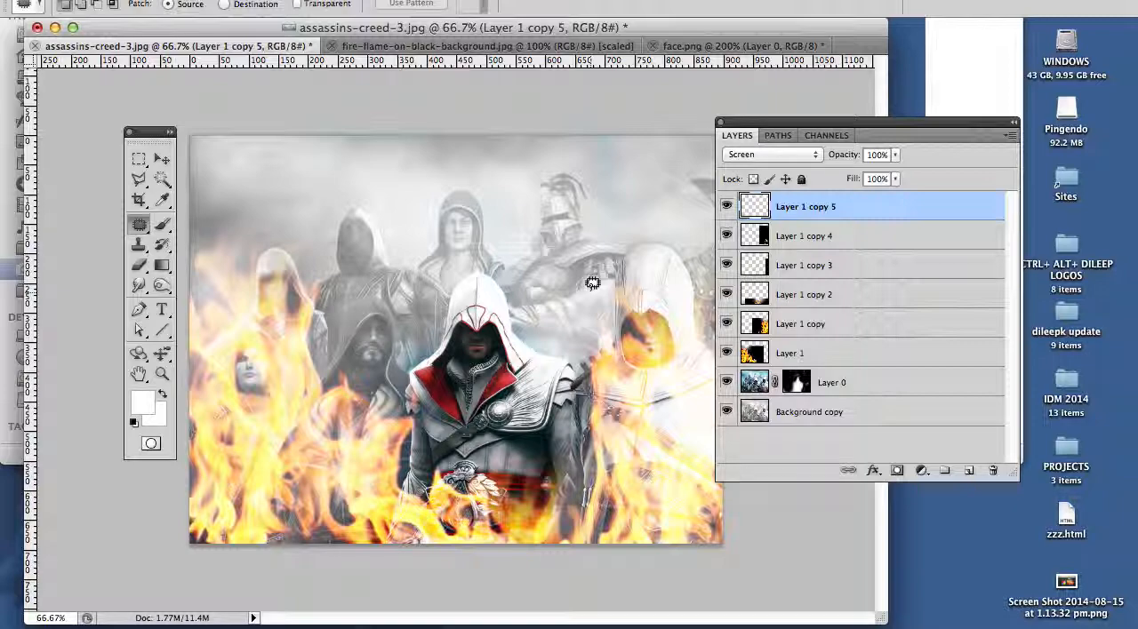
pyautogui.click(747, 384)
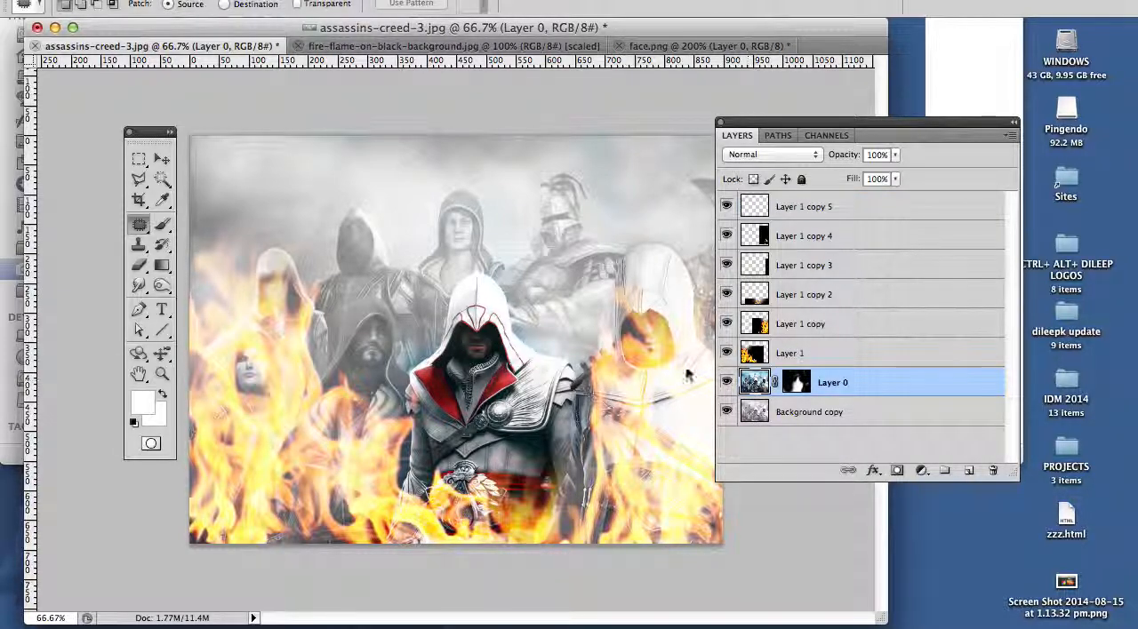
pyautogui.click(162, 225)
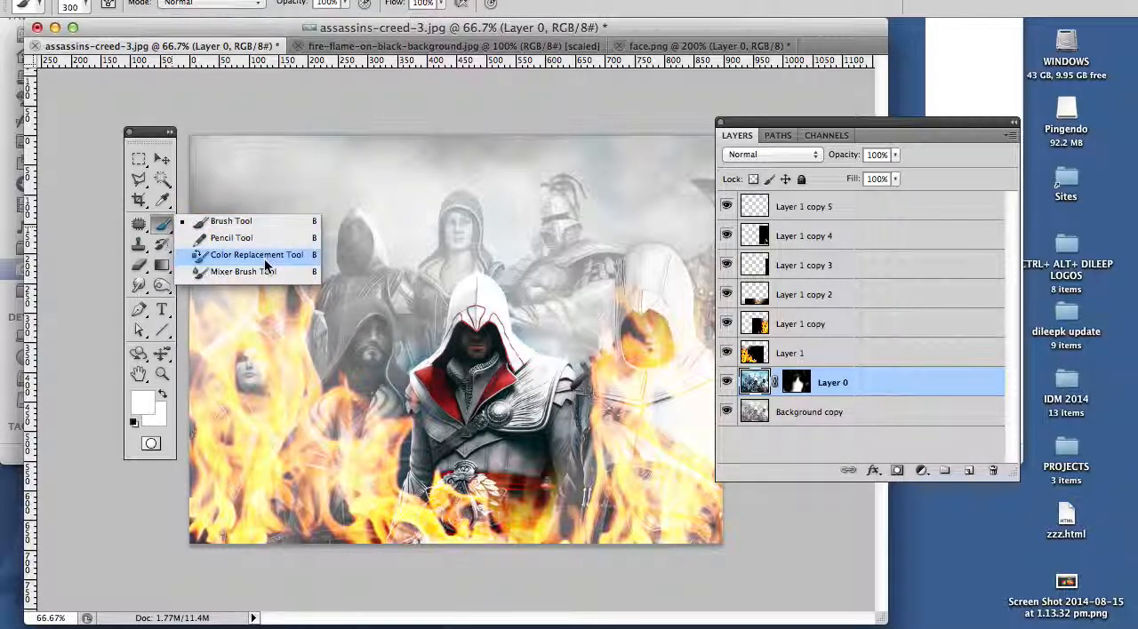
pyautogui.click(258, 255)
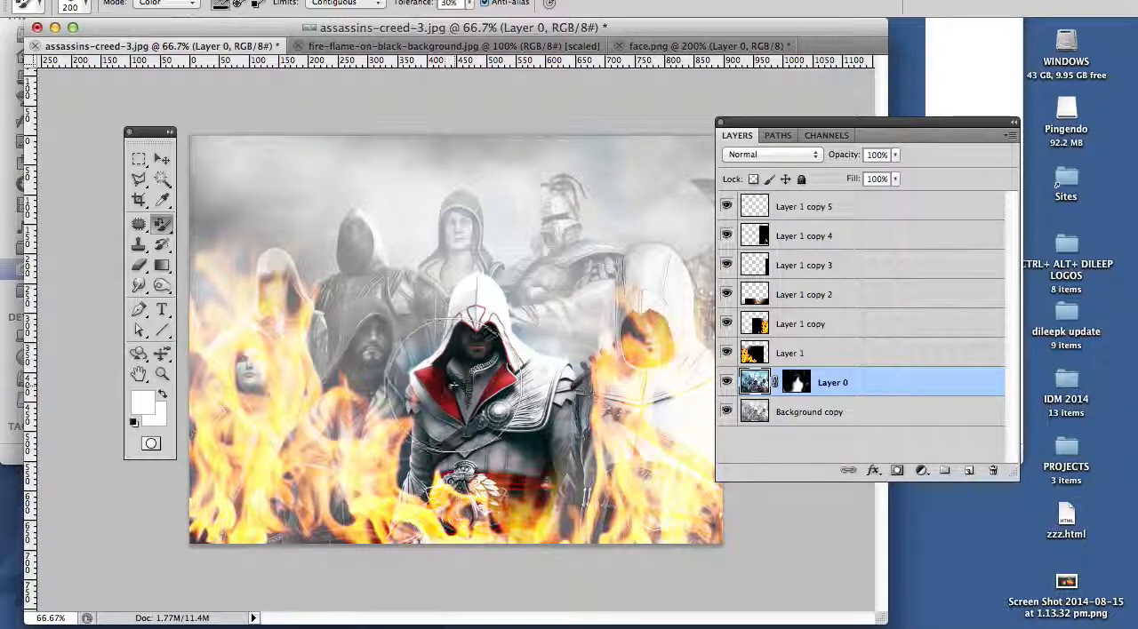
# Step: Set the foreground colour to dark red bb0000 and recolour the central assassin's robe with it
pyautogui.click(142, 402)
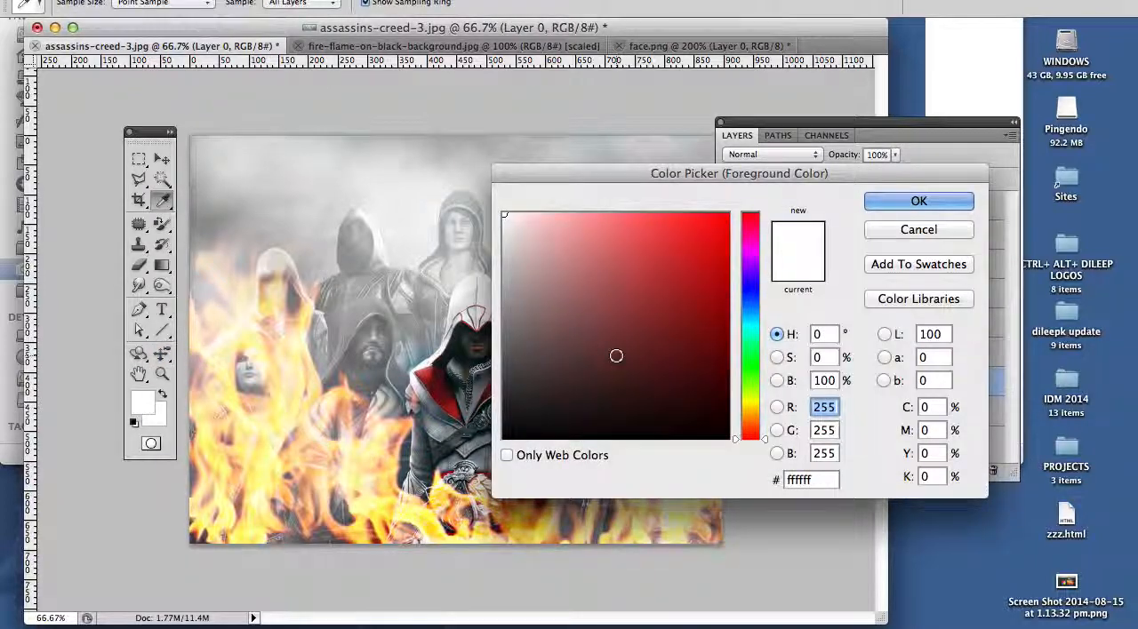
pyautogui.moveTo(705, 330)
pyautogui.mouseDown()
pyautogui.moveTo(718, 355)
pyautogui.moveTo(718, 260)
pyautogui.mouseUp()
pyautogui.write('187')
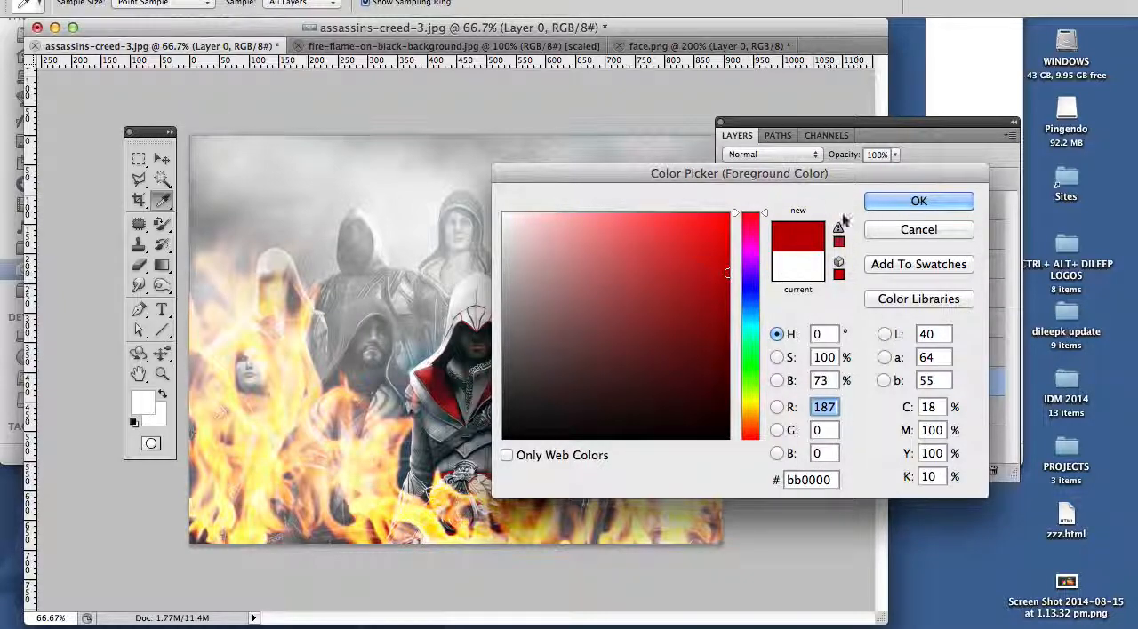
pyautogui.click(889, 202)
pyautogui.press('b')
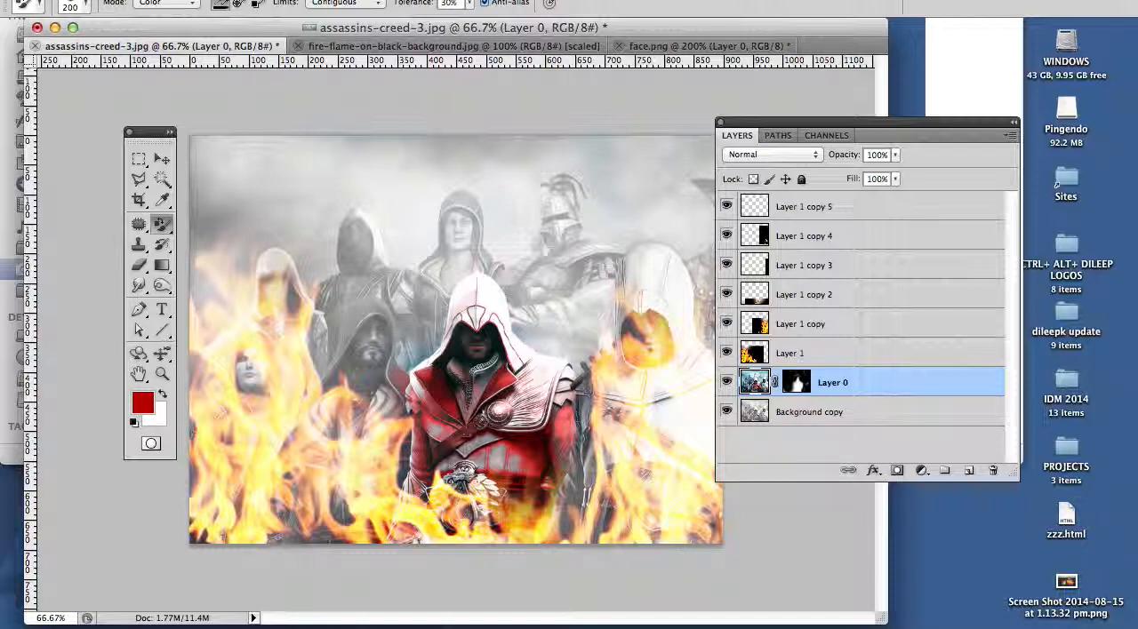
# Step: Colorize Layer 0 with a Hue/Saturation adjustment using hue 360 and saturation 53
pyautogui.click(222, 0)
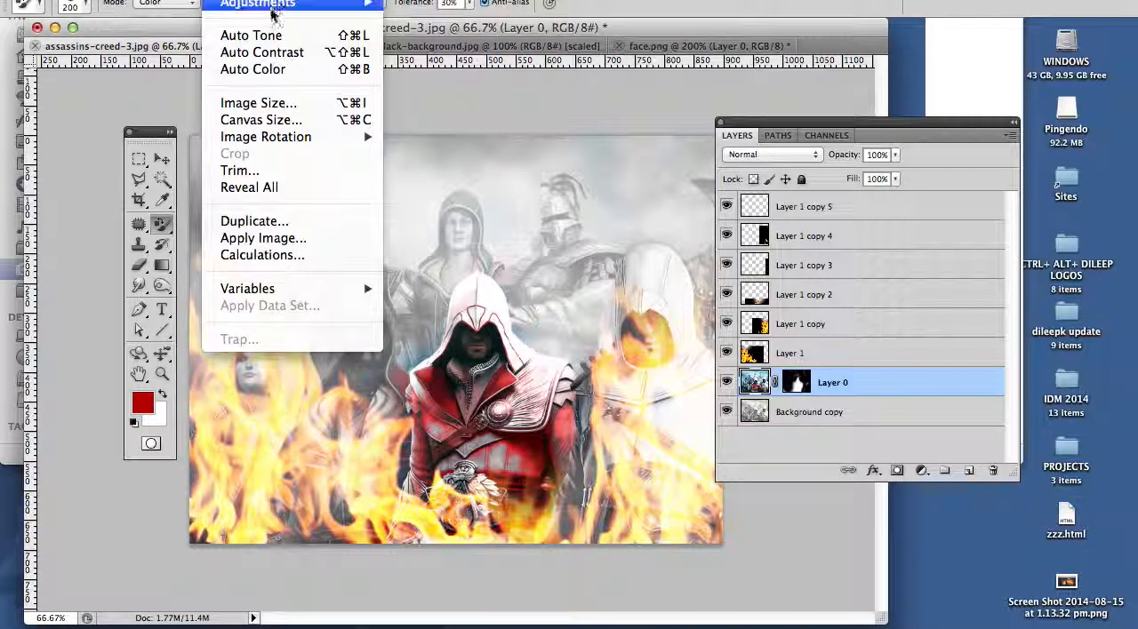
pyautogui.moveTo(285, 8)
pyautogui.click(453, 102)
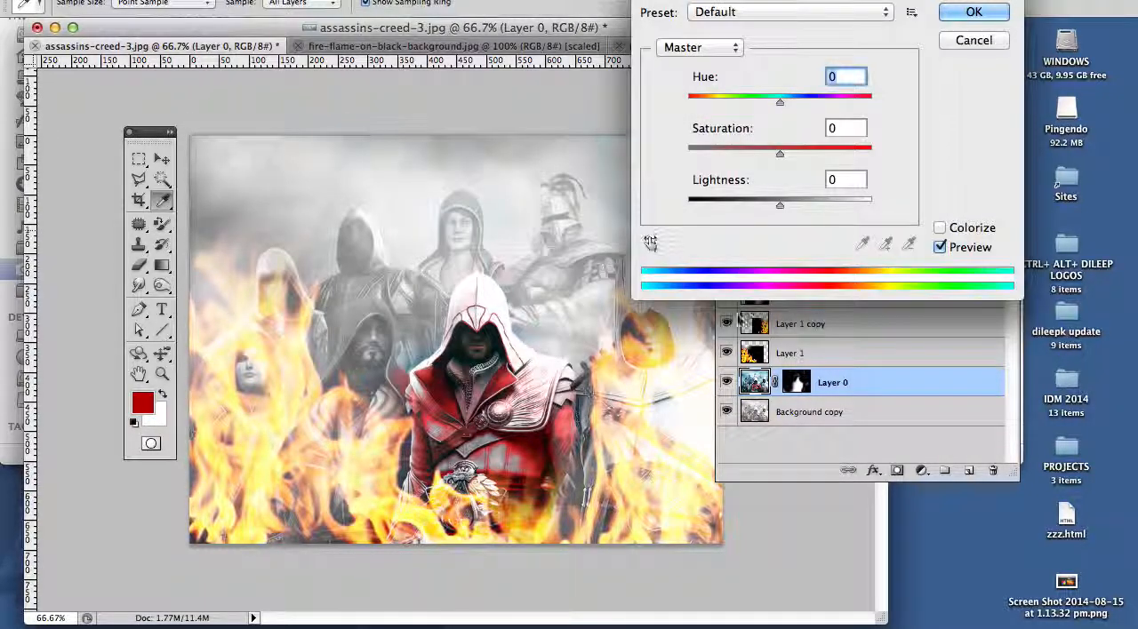
pyautogui.click(940, 228)
pyautogui.moveTo(745, 151); pyautogui.dragTo(782, 163)
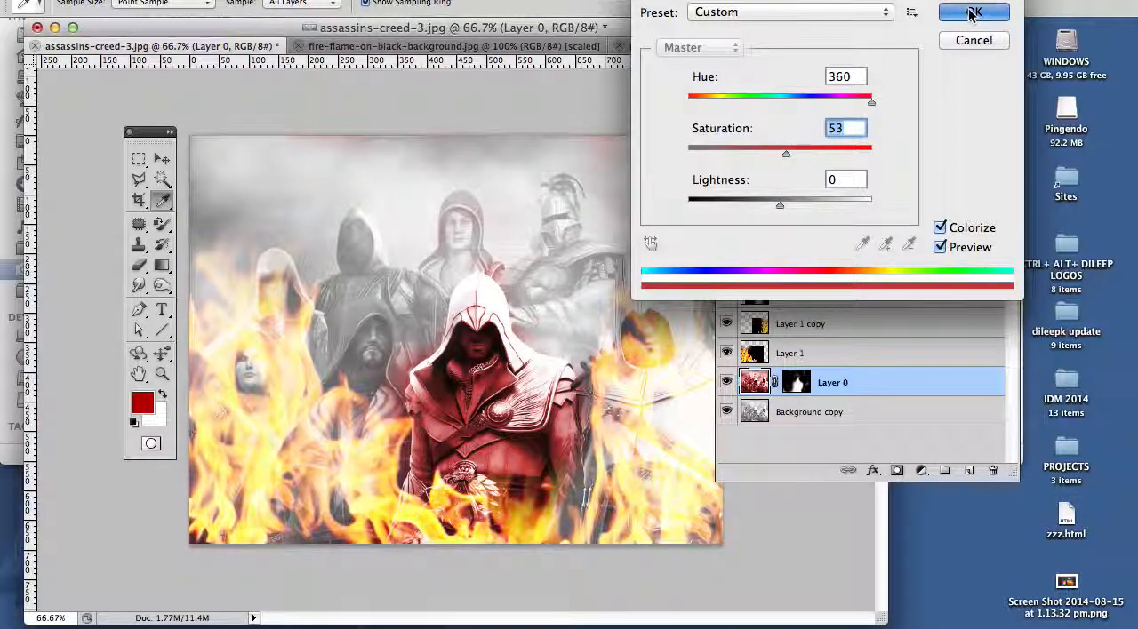
pyautogui.click(972, 14)
# Step: On Layer 0's mask, paint black with a 100 px brush over the red tint around the central assassin and the sky
pyautogui.click(797, 382)
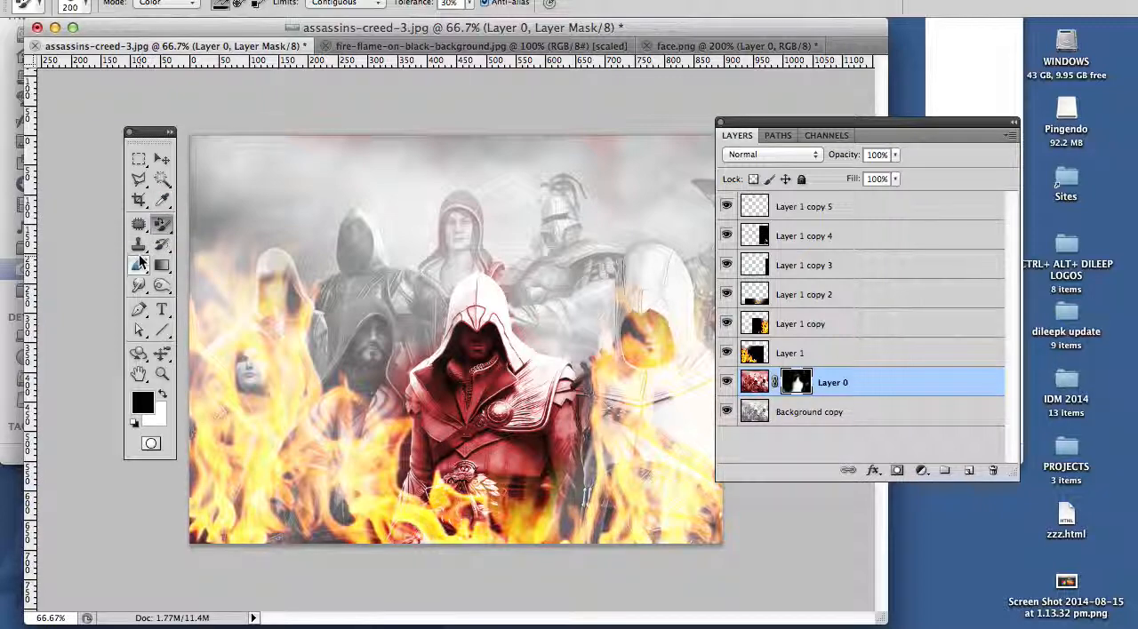
pyautogui.moveTo(162, 221)
pyautogui.mouseDown()
pyautogui.moveTo(204, 236)
pyautogui.moveTo(228, 217)
pyautogui.mouseUp()
pyautogui.press('[')
pyautogui.press('[')
pyautogui.press('[')
pyautogui.press('[')
pyautogui.press('[')
pyautogui.press('[')
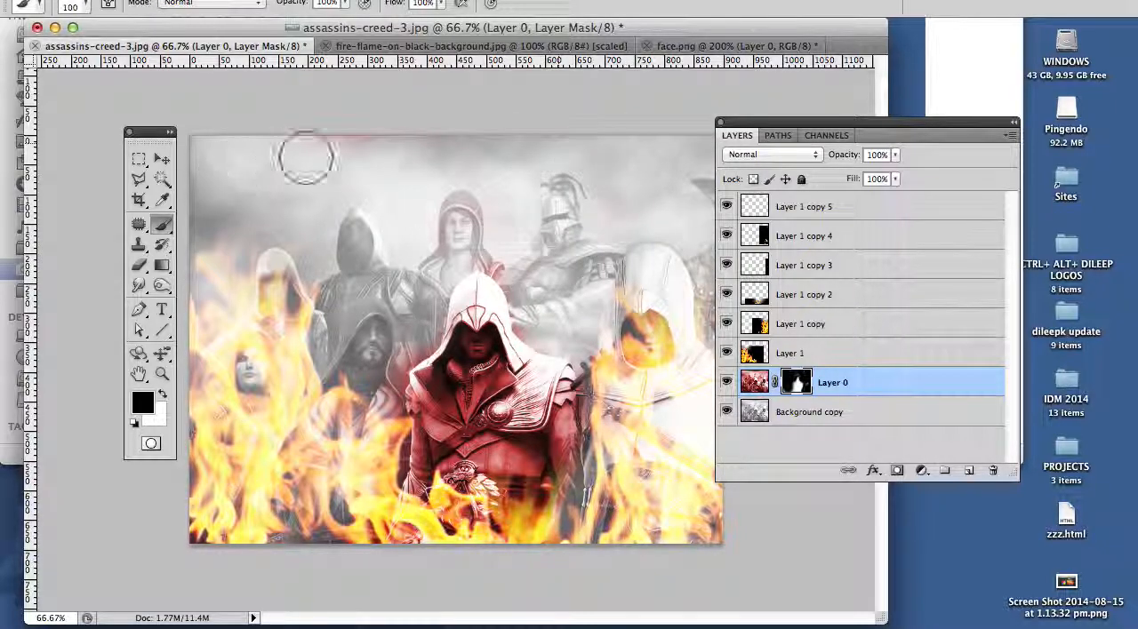
pyautogui.moveTo(347, 246)
pyautogui.mouseDown()
pyautogui.moveTo(492, 225)
pyautogui.moveTo(551, 329)
pyautogui.moveTo(520, 280)
pyautogui.moveTo(479, 258)
pyautogui.moveTo(428, 282)
pyautogui.moveTo(399, 368)
pyautogui.mouseUp()
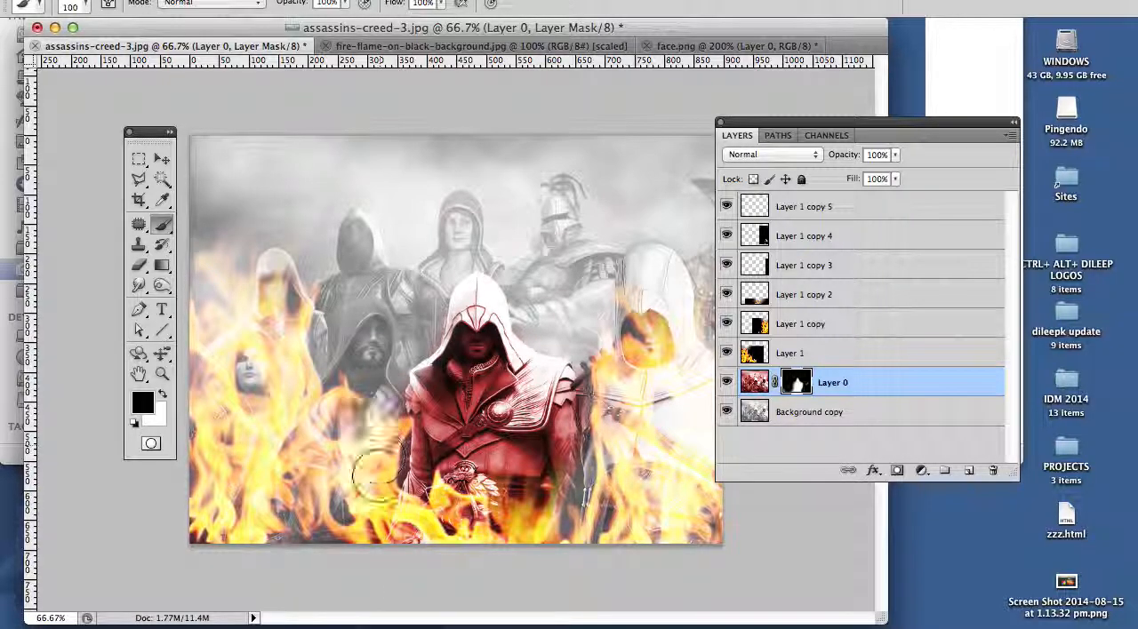
# Step: Hide all panels to view the finished composition
pyautogui.press('Tab')
pyautogui.press('Tab')
pyautogui.press('Tab')
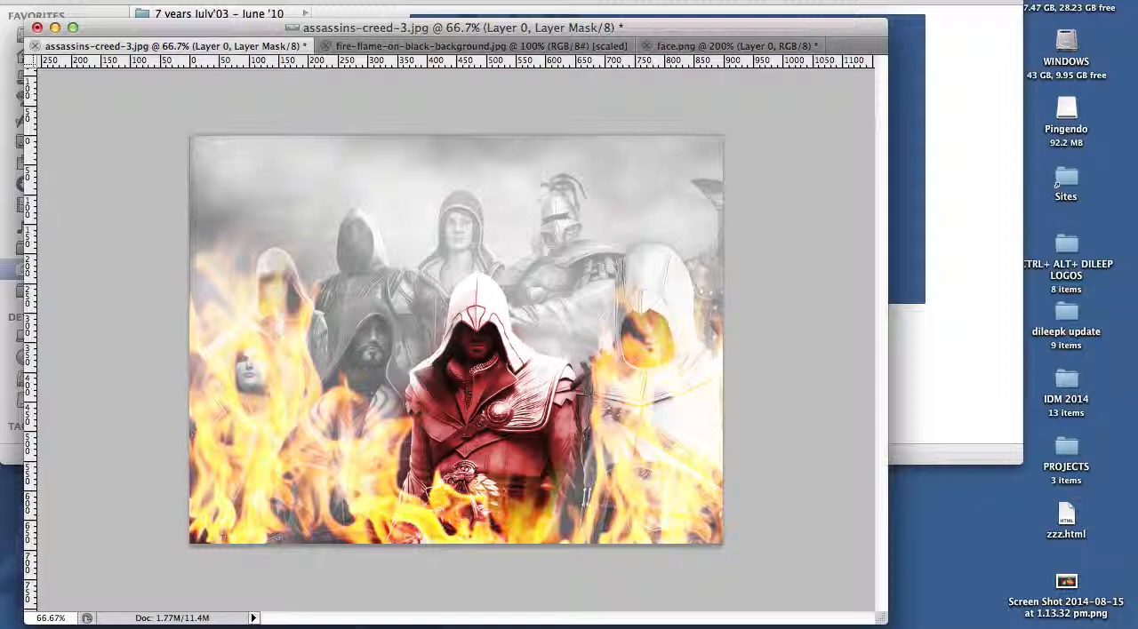
pyautogui.click(721, 1)
pyautogui.click(764, 1)
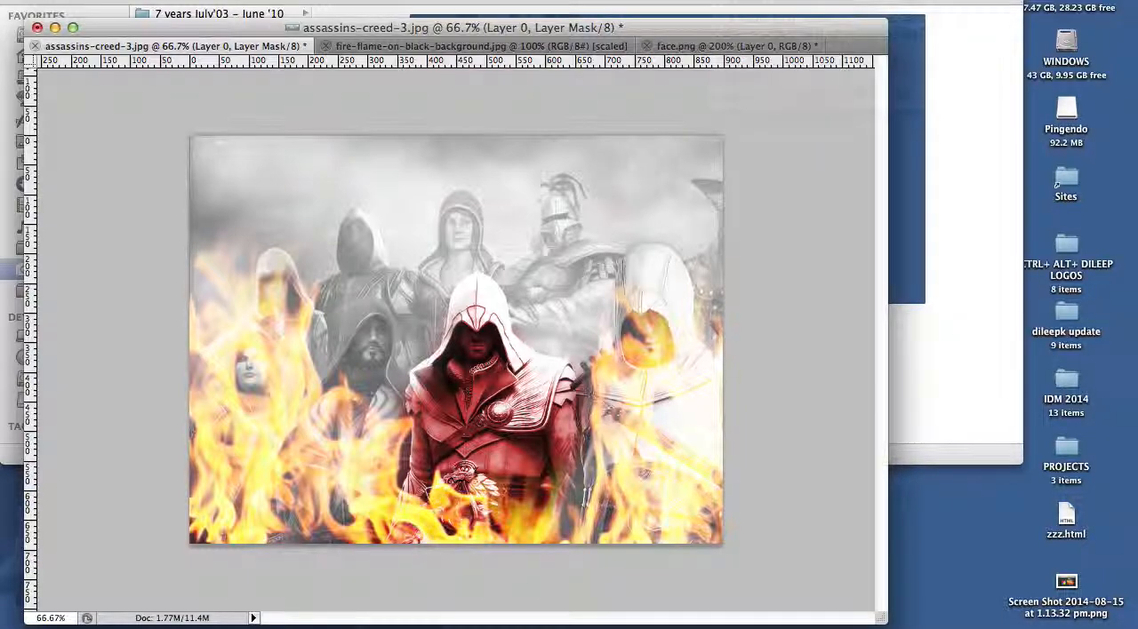